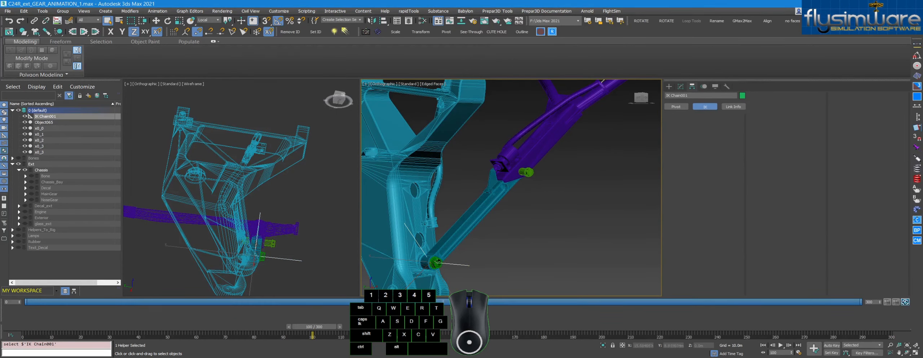
Try moving the IK chain goal along its local Z axis to flex the gear linkage.
scroll(435, 262, down, 2)
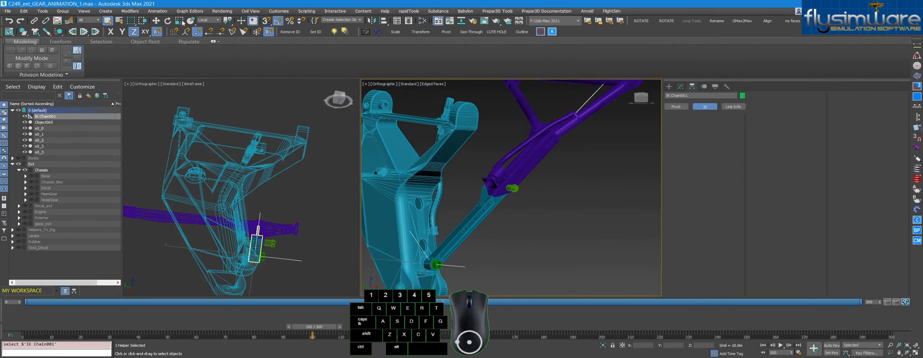
click(160, 23)
middle_drag(428, 263, 438, 237)
drag(404, 282, 424, 258)
middle_drag(516, 219, 505, 236)
scroll(506, 236, down, 2)
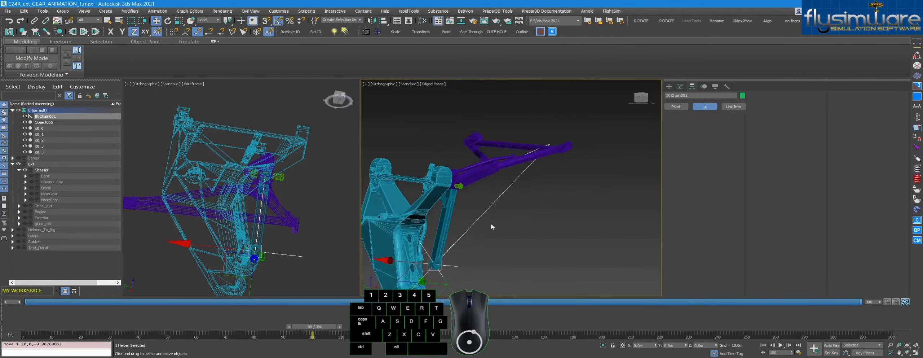
Check the flexed linkage's elbow joint in wireframe and shaded display, and undo the IK goal move.
key(F3)
middle_drag(484, 229, 500, 214)
scroll(476, 169, up, 2)
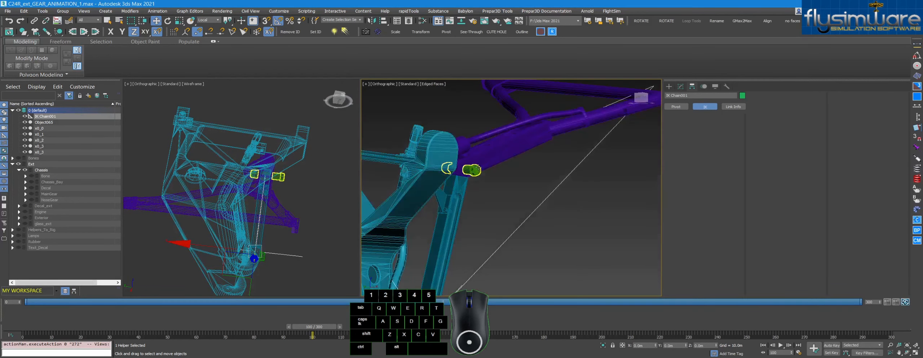
scroll(476, 169, down, 2)
key(F3)
click(569, 140)
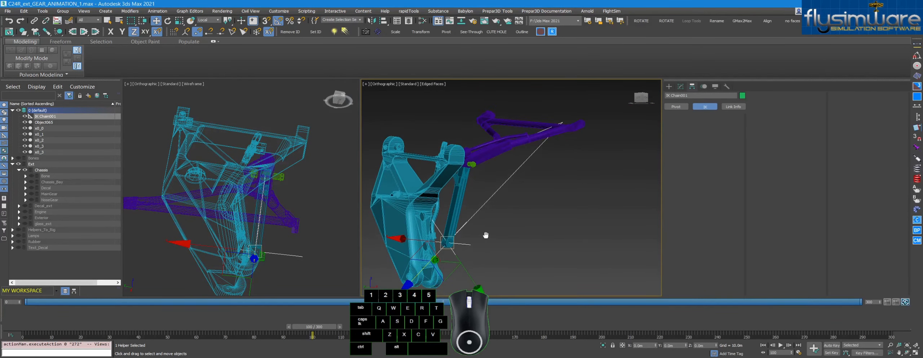
key(ctrl+z)
Select the large cyan frame and the lower link arm in turn to review the linked parts, and clear the selection.
alt+middle_drag(507, 261, 502, 264)
click(497, 259)
key(q)
middle_drag(498, 219, 526, 221)
click(453, 185)
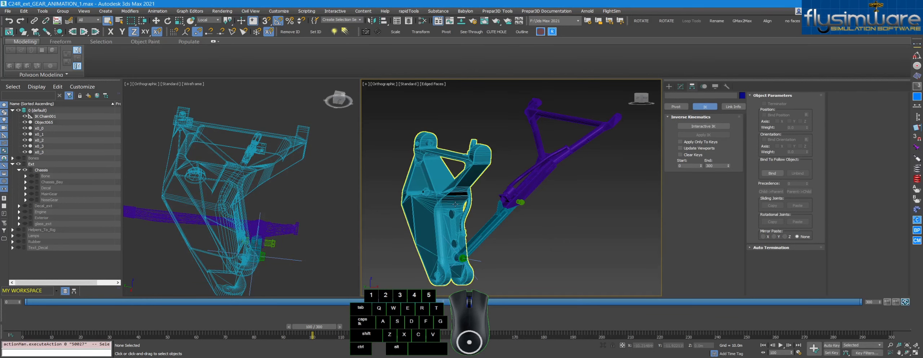
click(473, 183)
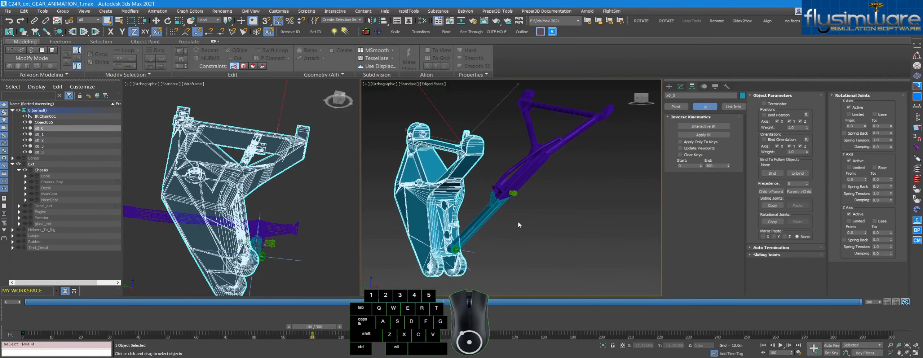
click(485, 218)
scroll(515, 247, up, 2)
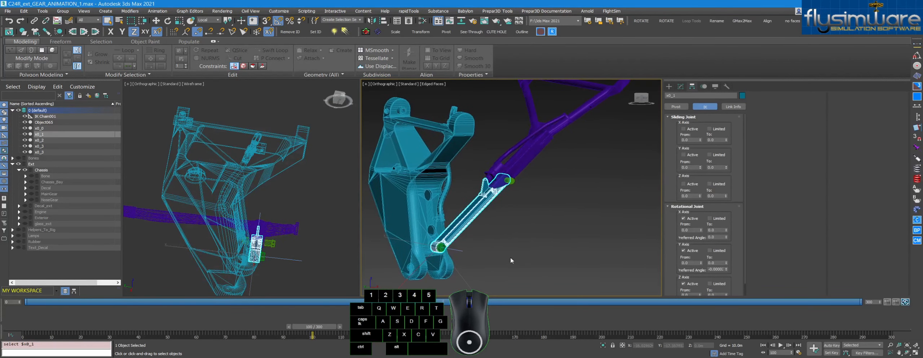
click(484, 254)
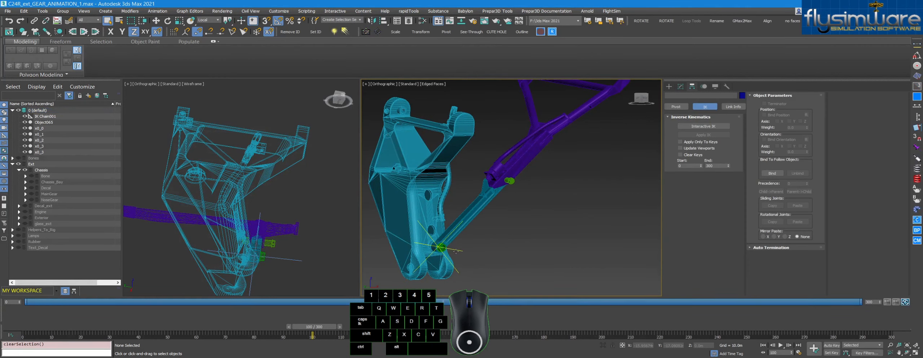
Examine the IK chain goal at the lower pin, comparing its location with the cyan frame and the lower arm.
click(456, 250)
click(375, 155)
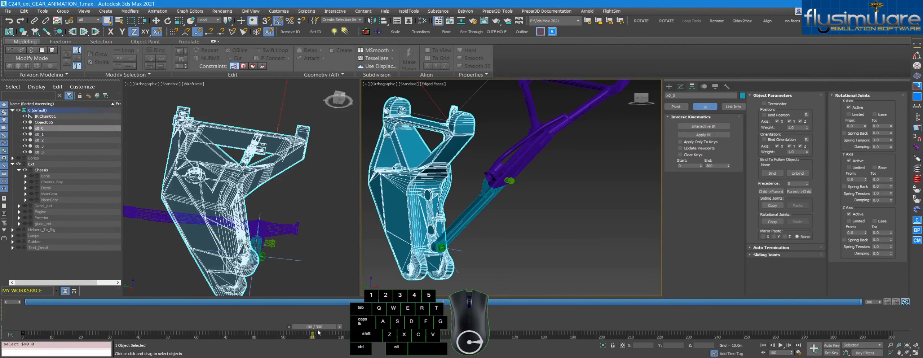
middle_drag(548, 219, 530, 239)
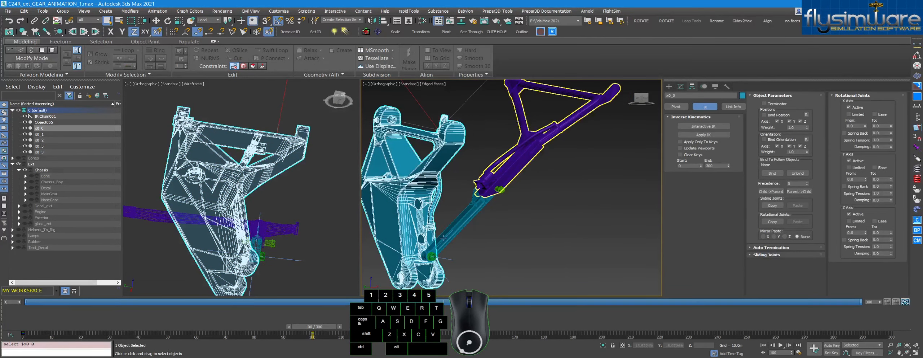
click(456, 253)
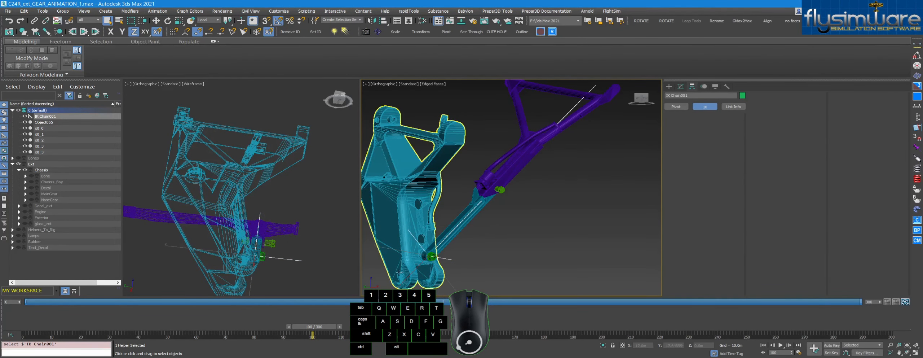
alt+middle_drag(511, 223, 504, 235)
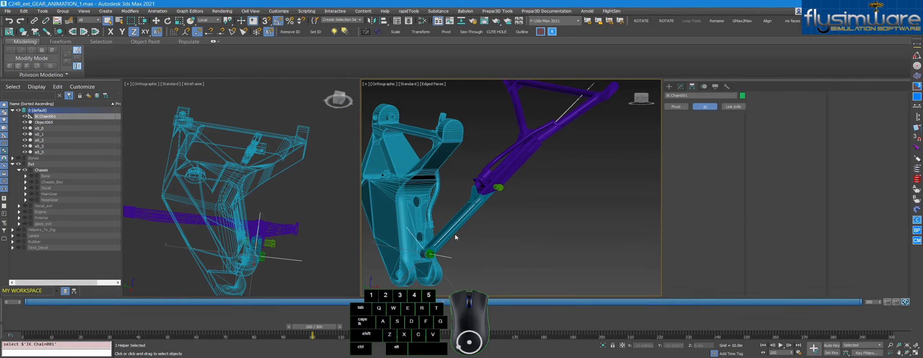
alt+middle_drag(532, 226, 515, 223)
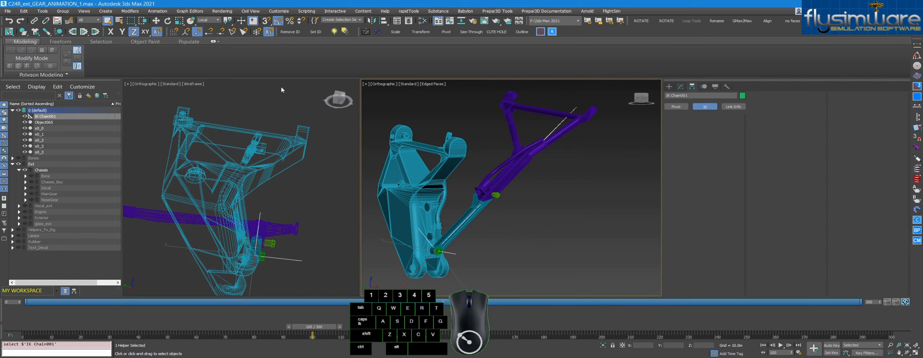
click(544, 213)
scroll(476, 235, up, 2)
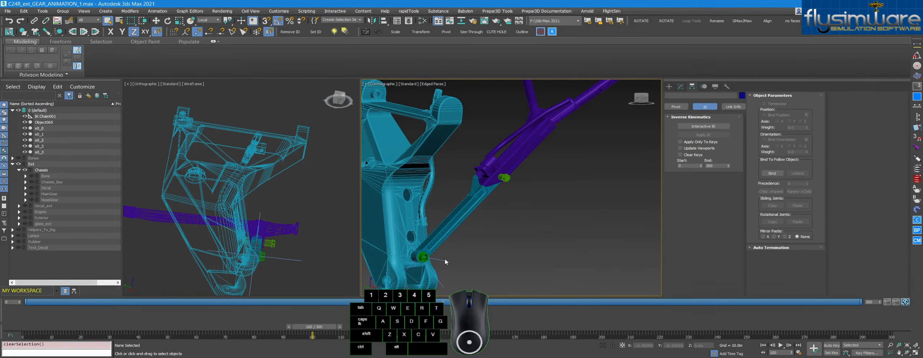
click(444, 258)
scroll(497, 225, down, 3)
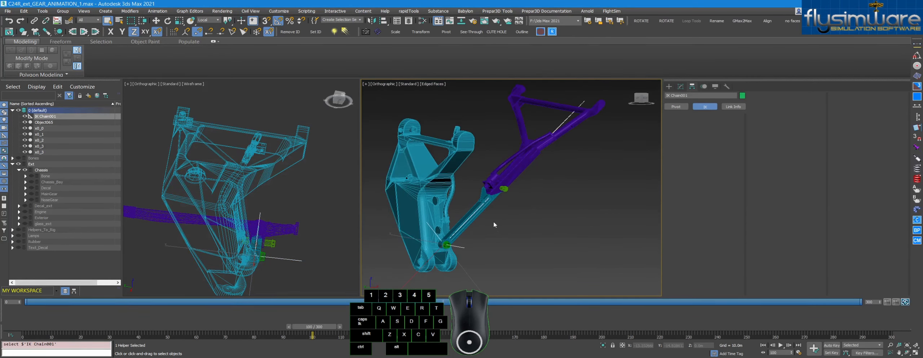
scroll(494, 213, up, 3)
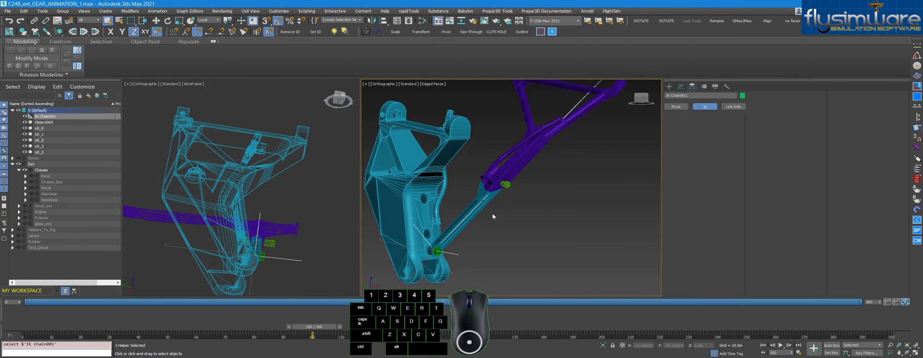
Select the lower link arm and the green pin at its base to review the start of the linkage.
click(516, 163)
click(481, 193)
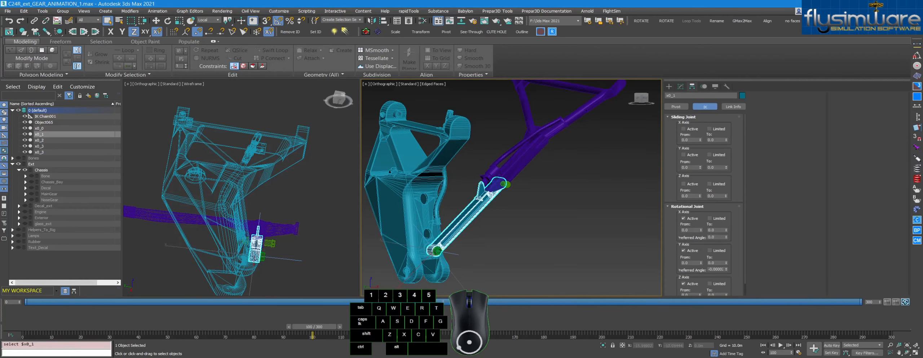
scroll(437, 251, up, 4)
click(438, 249)
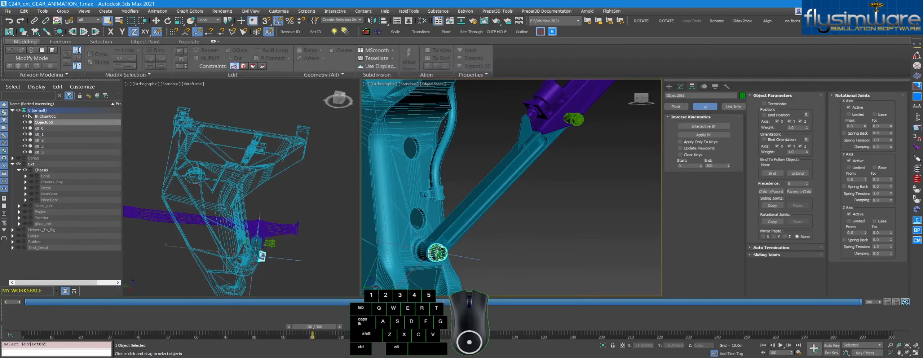
scroll(445, 246, down, 3)
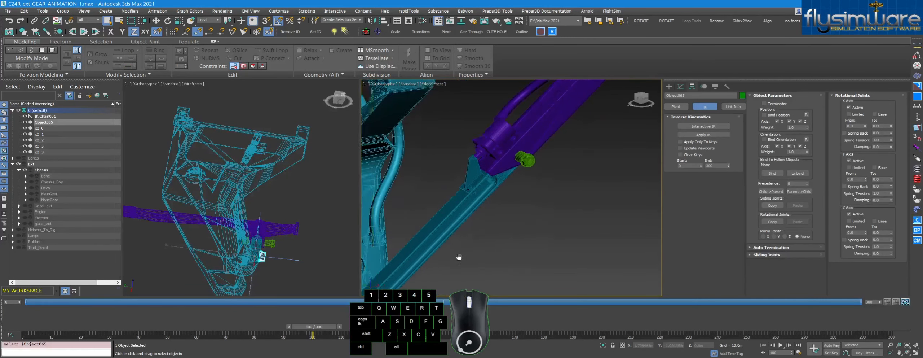
Select the green elbow pin, the purple arm and the small pin at the arm's far end to review the chain.
scroll(481, 232, up, 5)
click(505, 169)
scroll(463, 235, down, 3)
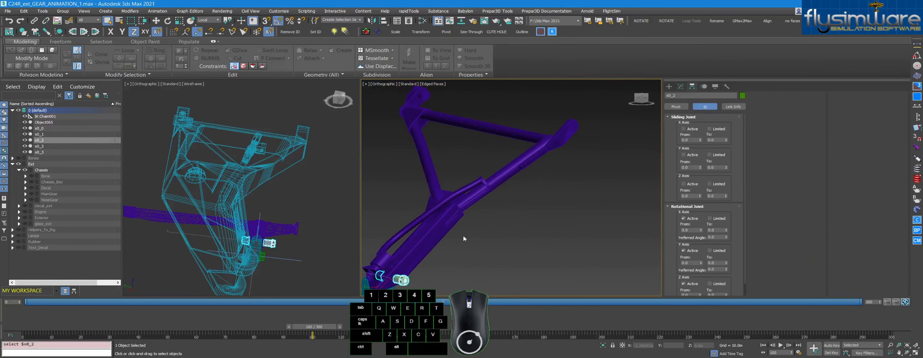
scroll(525, 200, up, 4)
scroll(521, 159, down, 3)
click(494, 160)
scroll(495, 159, up, 3)
click(499, 169)
scroll(499, 169, down, 3)
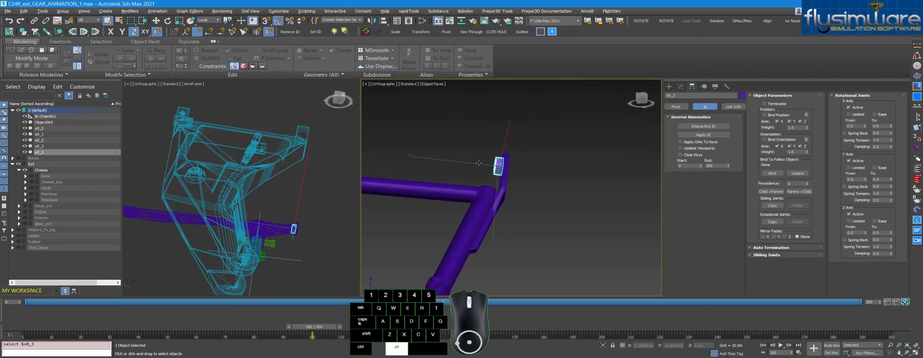
Check the pivot of the purple arm's end pin with Affect Pivot Only, and leave pivot editing.
click(676, 107)
click(704, 132)
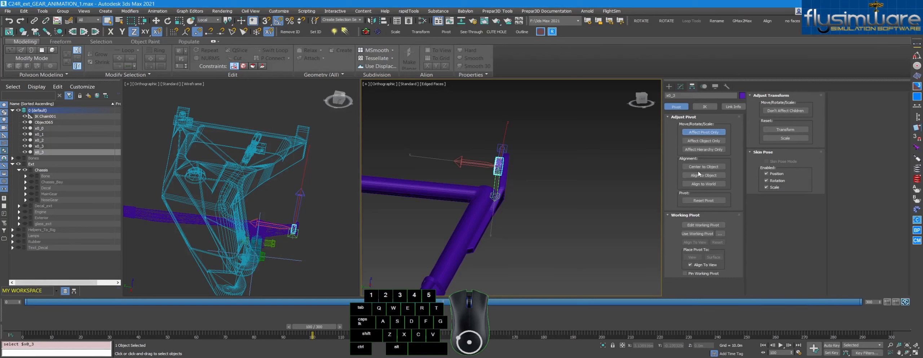
click(669, 86)
alt+middle_drag(535, 179, 480, 132)
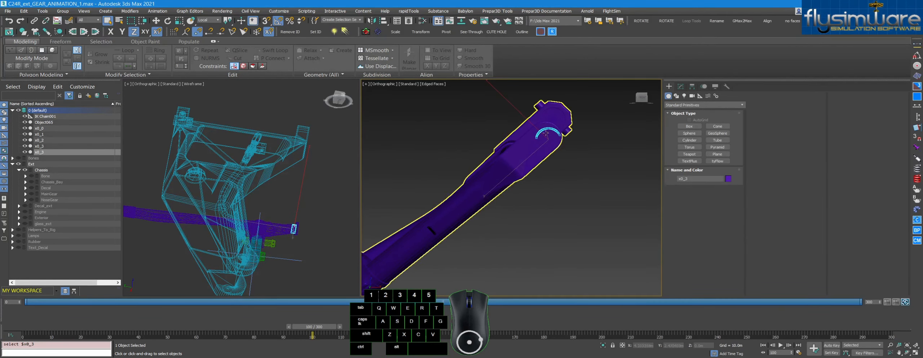
scroll(513, 188, down, 5)
alt+middle_drag(505, 195, 514, 189)
scroll(519, 184, up, 4)
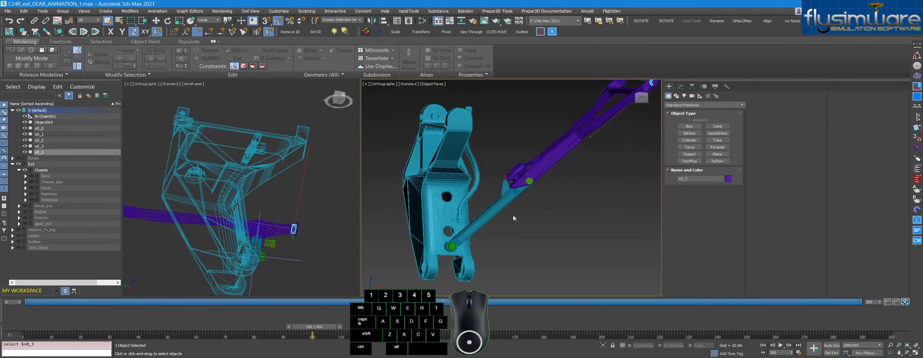
Try moving the IK chain goal along its local Z axis again, and undo the move.
click(477, 275)
click(156, 21)
scroll(431, 216, down, 2)
drag(444, 238, 462, 223)
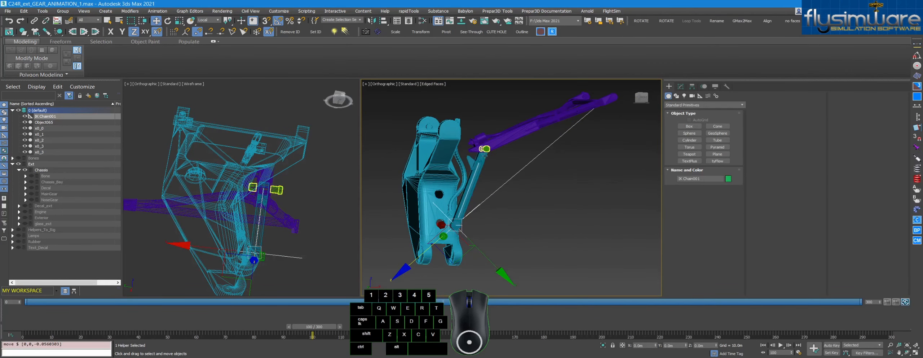
key(ctrl+z)
Inspect how the lower arm meets the purple arm at the elbow pin in wireframe, and restore shaded display.
scroll(522, 208, up, 2)
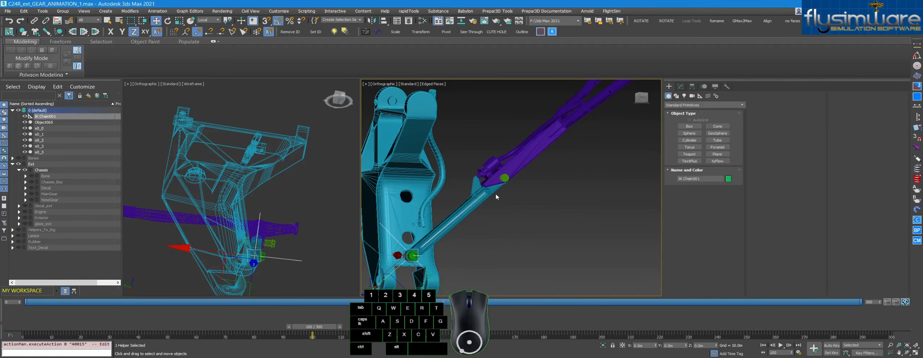
scroll(514, 226, up, 4)
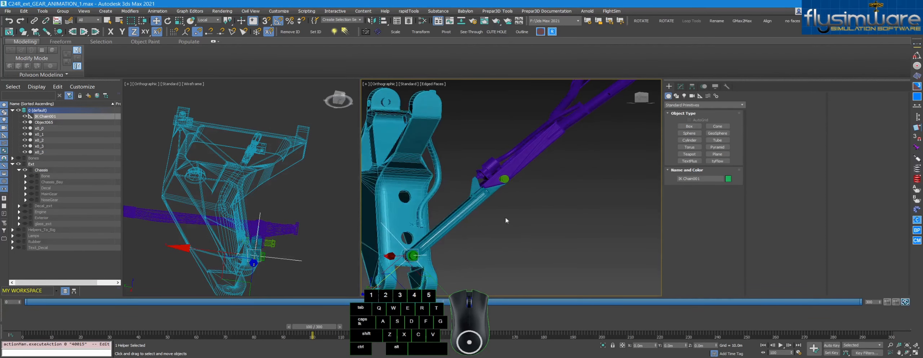
scroll(511, 176, down, 3)
scroll(505, 177, up, 1)
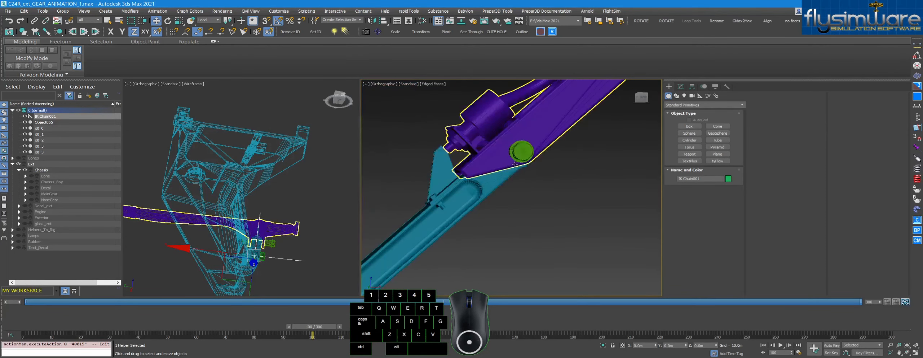
key(F3)
scroll(505, 191, up, 2)
scroll(505, 190, down, 5)
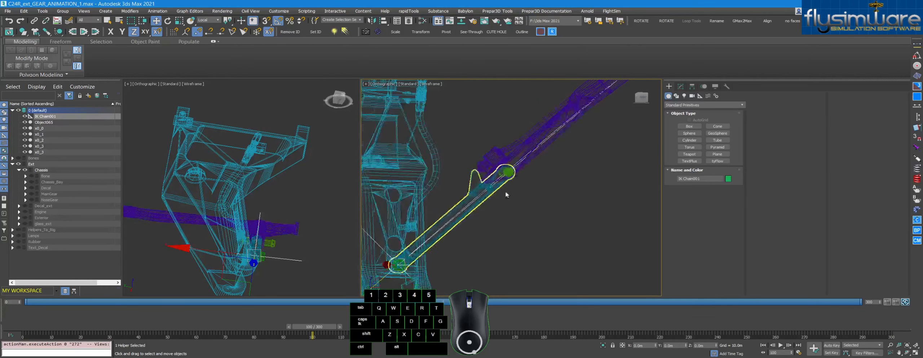
key(F3)
Leave the Move tool and select the green elbow pin joining the two arms.
click(516, 170)
alt+middle_drag(516, 170, 430, 245)
key(q)
click(517, 199)
click(475, 193)
key(space)
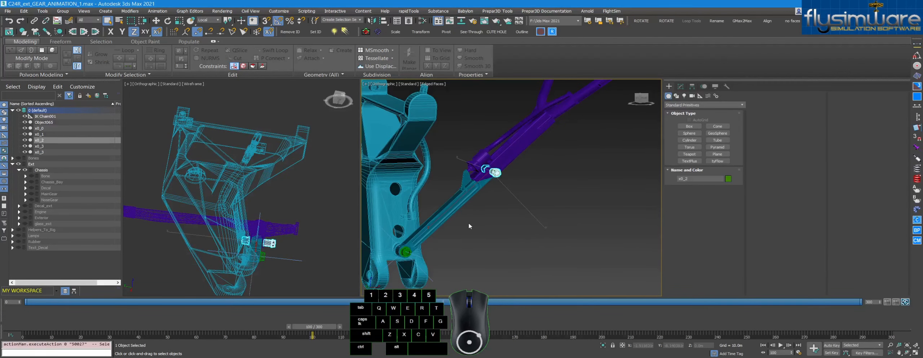
Select the IK chain goal at the lower pin and delete it.
alt+middle_drag(469, 222, 496, 224)
scroll(453, 245, up, 3)
click(453, 248)
click(692, 86)
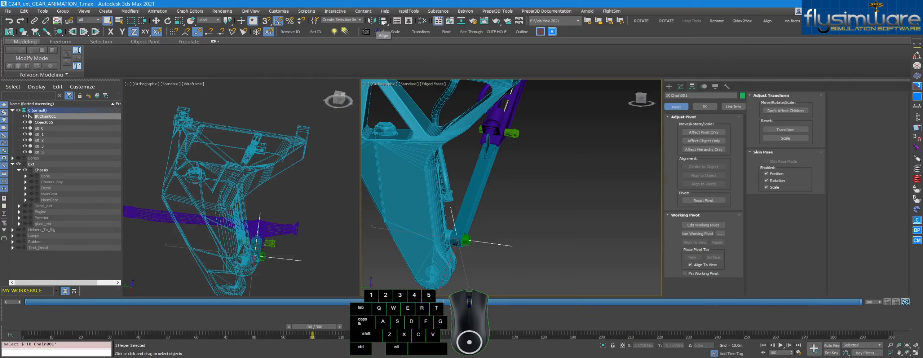
click(506, 215)
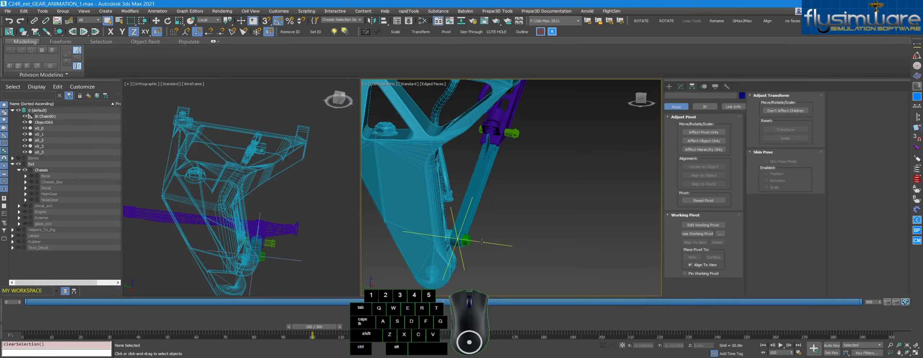
click(480, 235)
key(Delete)
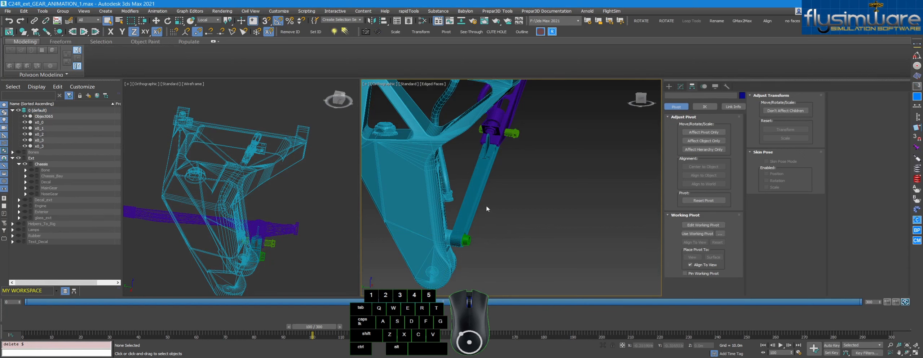
Select the green pin at the base of the lower arm with the Move tool active.
click(478, 202)
alt+middle_drag(477, 202, 379, 281)
scroll(478, 200, down, 5)
drag(323, 329, 322, 312)
click(518, 220)
scroll(438, 229, up, 3)
click(437, 229)
alt+middle_drag(437, 228, 361, 152)
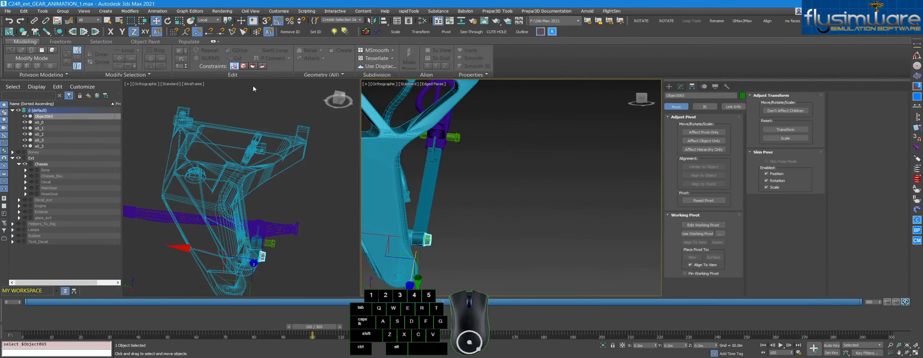
middle_drag(383, 242, 426, 240)
Try moving the lower green pin sideways, and undo the move.
key(1)
drag(417, 231, 550, 205)
key(ctrl+z)
Enable Affect Pivot Only and move the green elbow pin's pivot by about -0.205 along X, outward from the linkage.
key(Insert)
drag(521, 238, 515, 233)
middle_drag(514, 233, 500, 271)
click(484, 179)
drag(421, 170, 505, 177)
alt+middle_drag(505, 176, 506, 120)
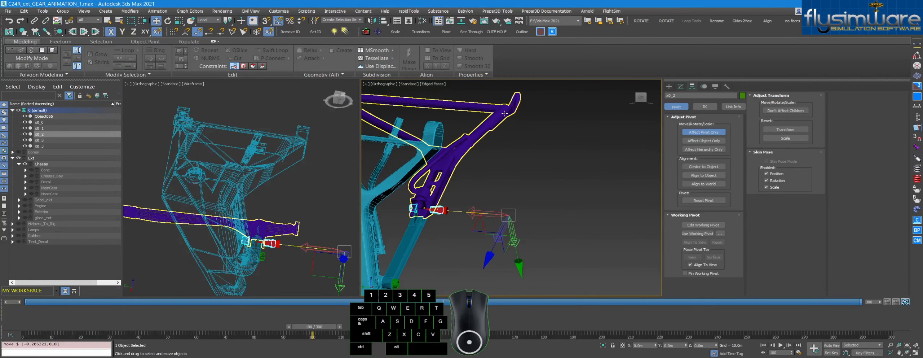
Center the pivots of the purple frame and the lower arm to their own objects.
click(504, 113)
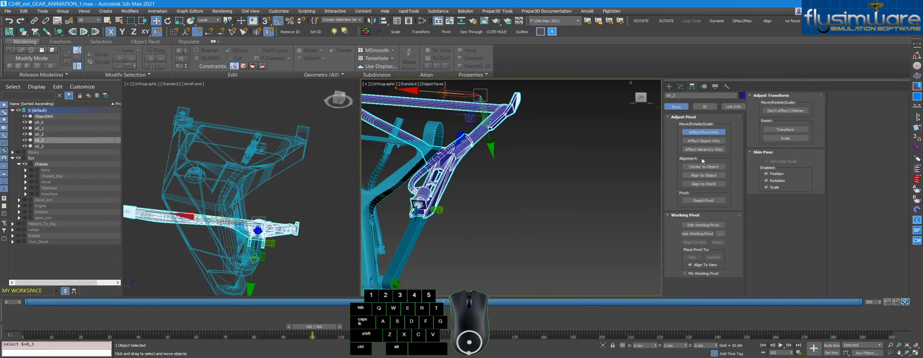
click(702, 167)
alt+middle_drag(462, 219, 487, 205)
click(480, 205)
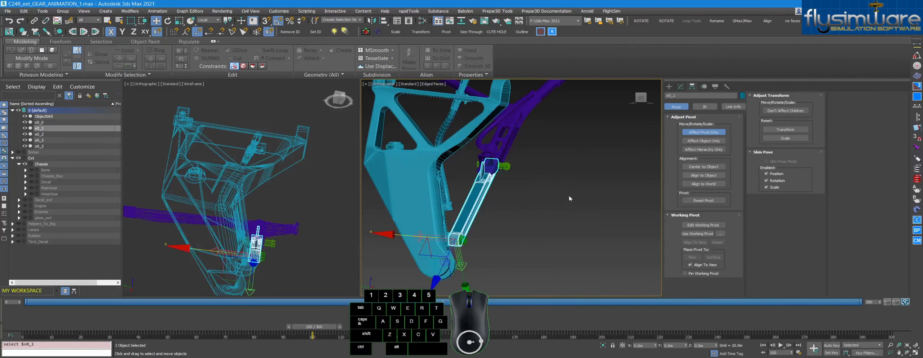
alt+middle_drag(578, 181, 558, 148)
key(q)
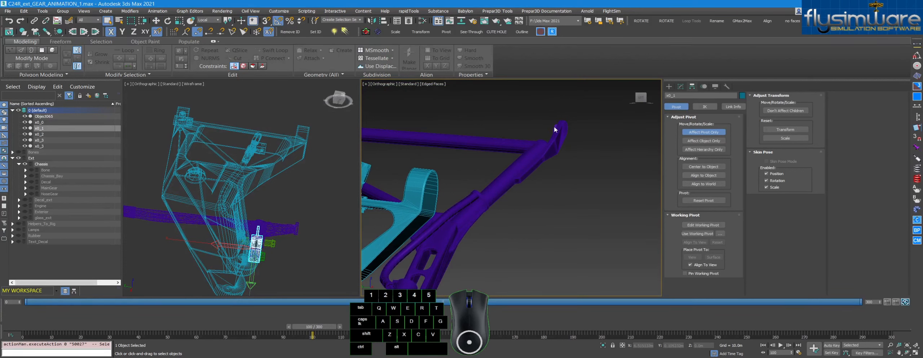
Center the pivots of the small purple pin at the frame's outer end and the green elbow pin to their own objects.
click(555, 129)
click(701, 166)
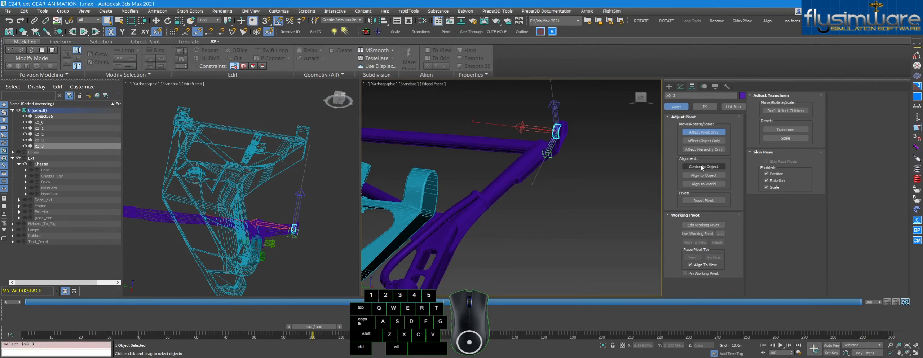
click(701, 166)
alt+middle_drag(539, 106, 492, 234)
click(614, 248)
click(700, 167)
alt+middle_drag(541, 162, 505, 169)
click(479, 156)
click(716, 176)
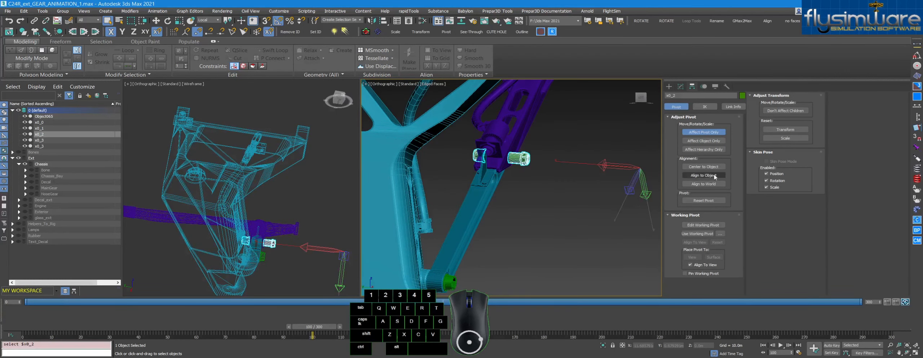
key(ctrl+d)
Select the green pin at the base of the lower arm with the Move tool and examine its pivot relative to the joint.
alt+middle_drag(543, 218, 512, 267)
click(483, 268)
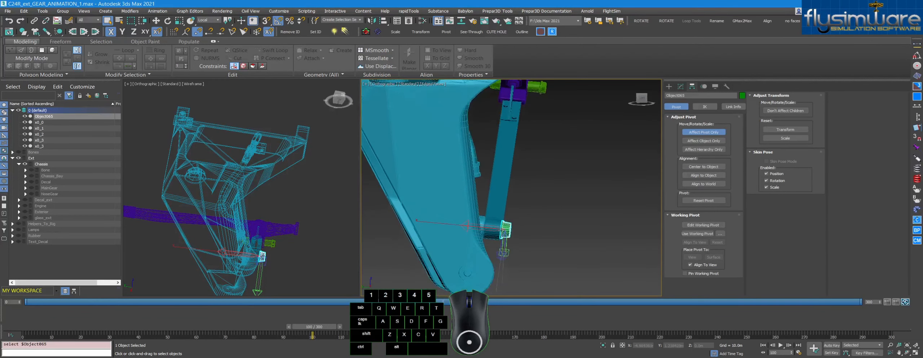
scroll(394, 116, up, 2)
click(156, 20)
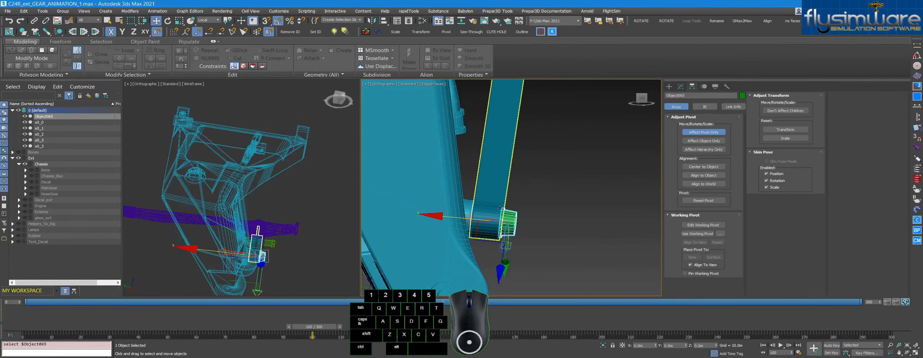
alt+middle_drag(485, 212, 474, 215)
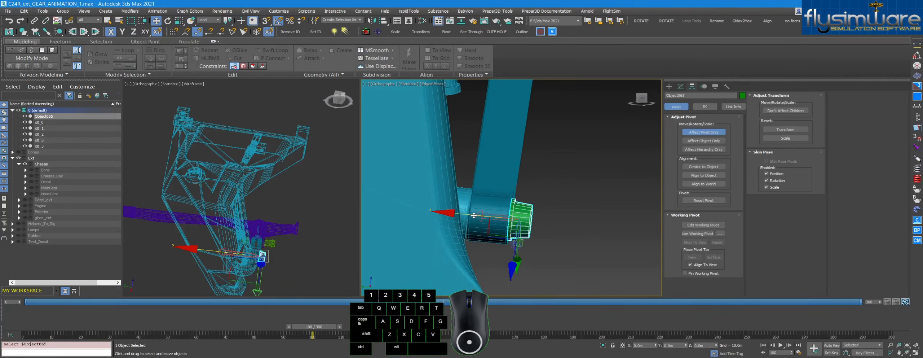
scroll(474, 216, down, 5)
alt+middle_drag(501, 218, 496, 191)
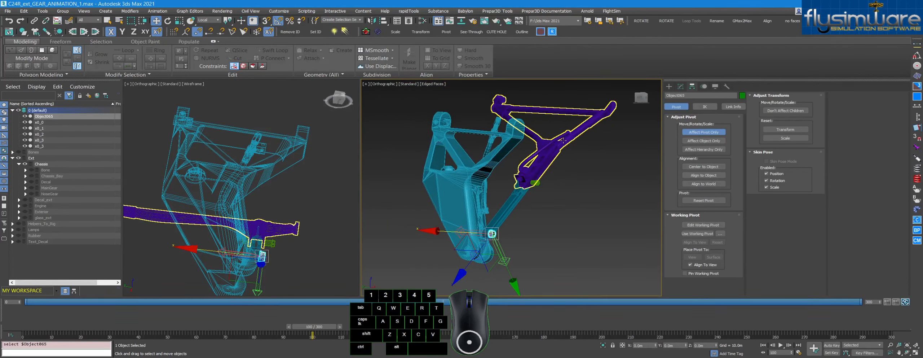
Open the IK joint settings and review the purple frame's rotational joints with only the X axis active, and clear the selection.
click(706, 107)
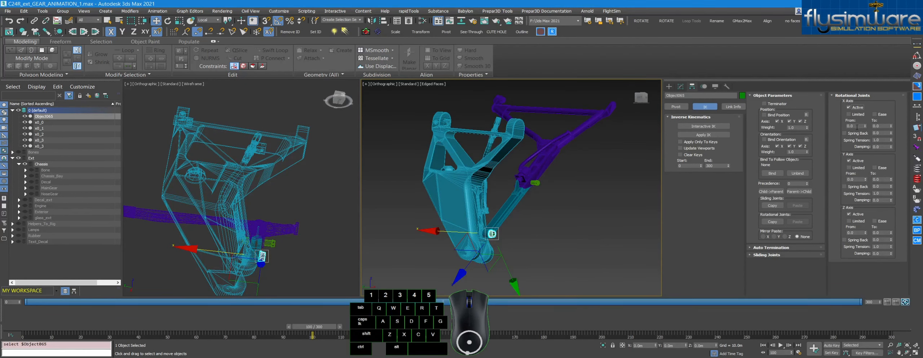
scroll(558, 149, up, 2)
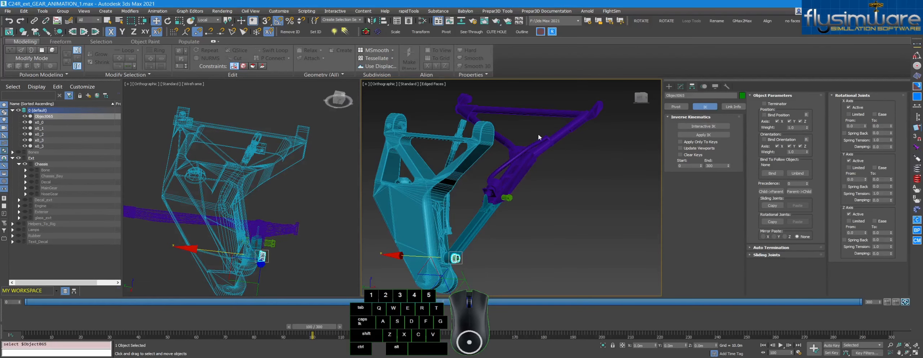
click(551, 140)
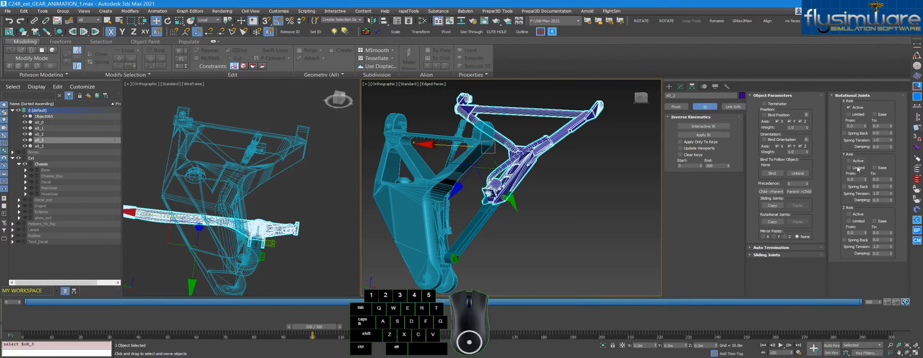
click(853, 214)
key(q)
click(544, 200)
Move the lower green pin's pivot by about 0.0175 along X, into the lower arm's joint, with Affect Pivot Only.
scroll(546, 204, up, 5)
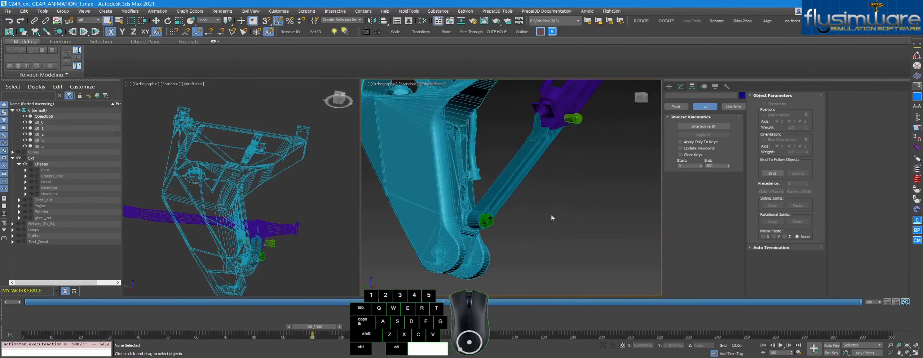
click(490, 221)
alt+middle_drag(499, 224, 523, 213)
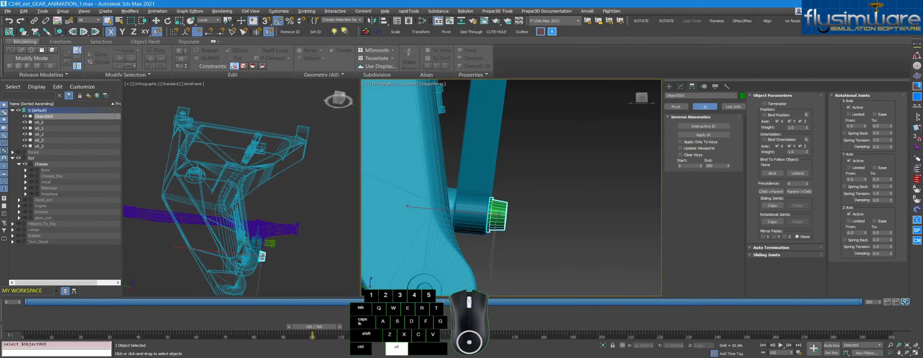
click(683, 107)
click(157, 20)
alt+middle_drag(450, 216, 467, 236)
drag(467, 236, 447, 236)
alt+middle_drag(448, 237, 537, 183)
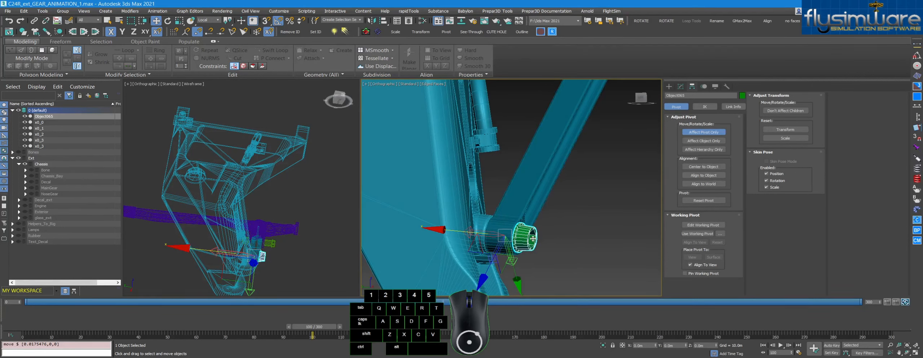
Align the lower arm's pivot to the lower green pin's pivot point in X, Y and Z position and X, Y and Z orientation.
mouse_move(523, 249)
alt+middle_down()
mouse_move(510, 248)
mouse_move(535, 246)
alt+middle_up()
click(517, 202)
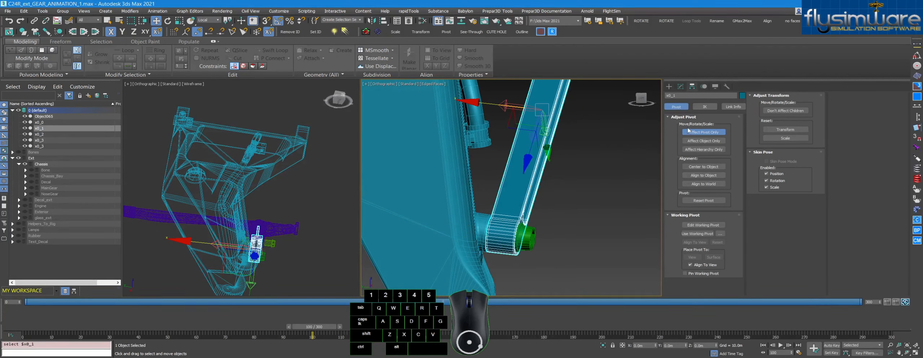
click(383, 20)
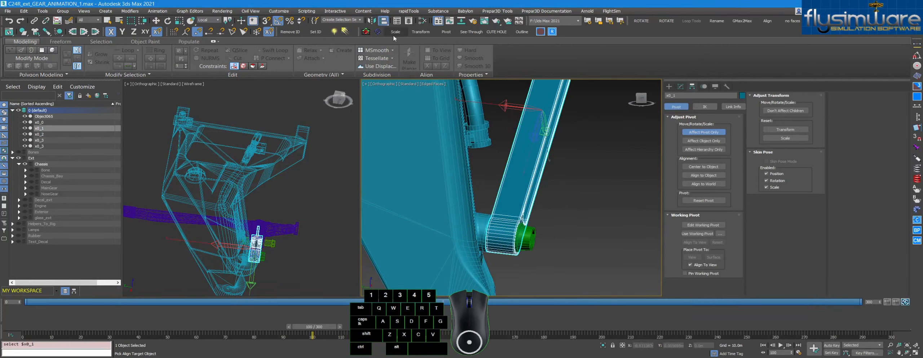
click(527, 236)
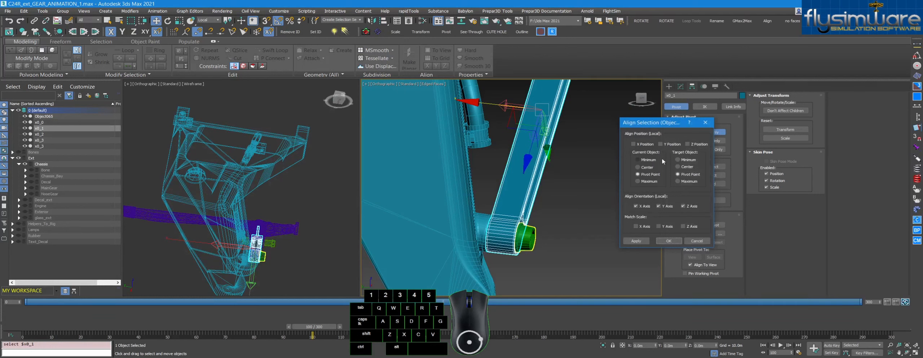
click(660, 144)
click(634, 143)
click(688, 144)
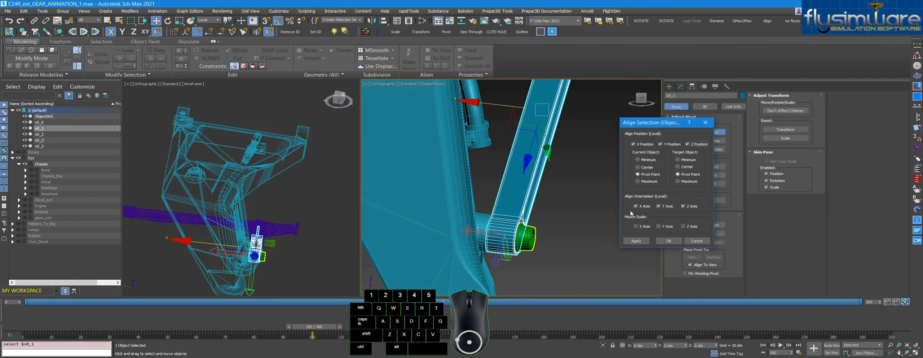
click(668, 240)
Inspect the aligned pivots at the lower green pin up close and select the green elbow pin.
alt+middle_drag(596, 227, 529, 237)
scroll(529, 237, up, 3)
click(492, 238)
click(492, 238)
click(492, 239)
click(490, 241)
scroll(507, 256, down, 3)
alt+middle_drag(575, 179, 565, 145)
click(565, 141)
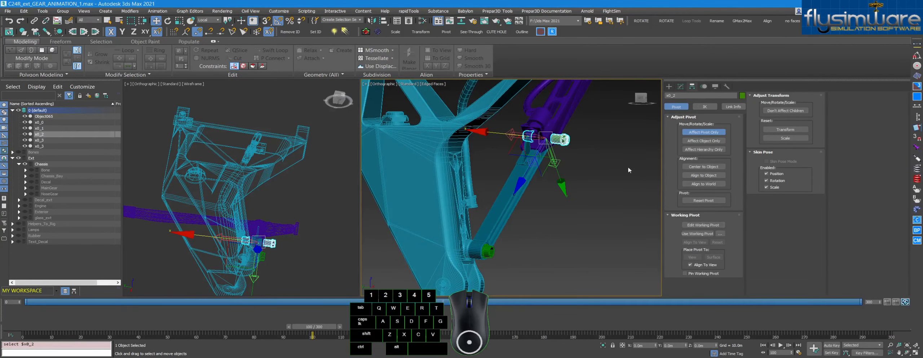
click(384, 22)
click(489, 251)
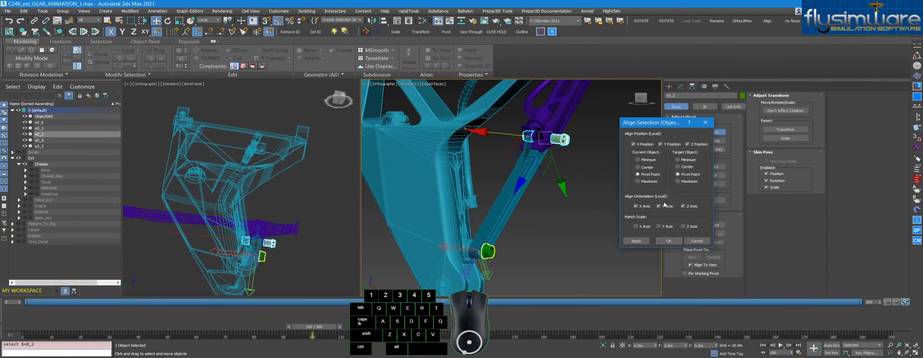
click(646, 144)
click(662, 144)
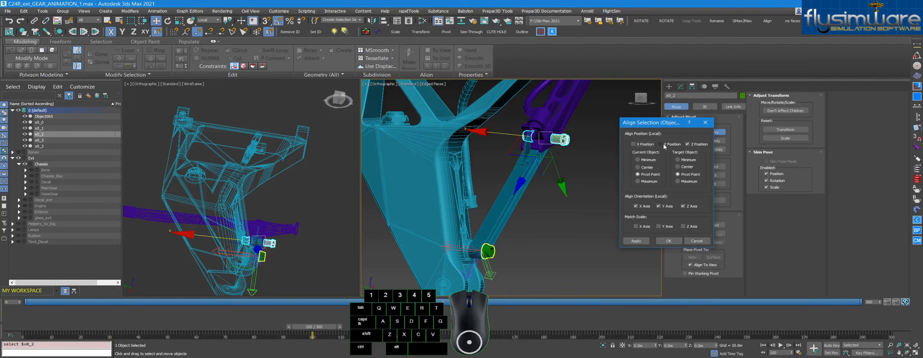
click(645, 144)
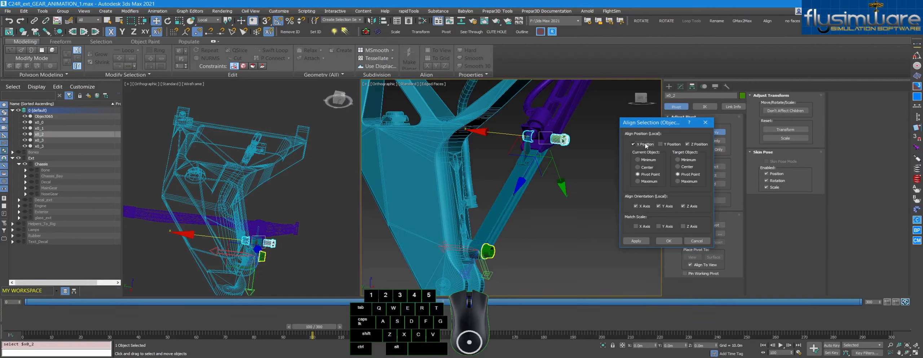
click(696, 240)
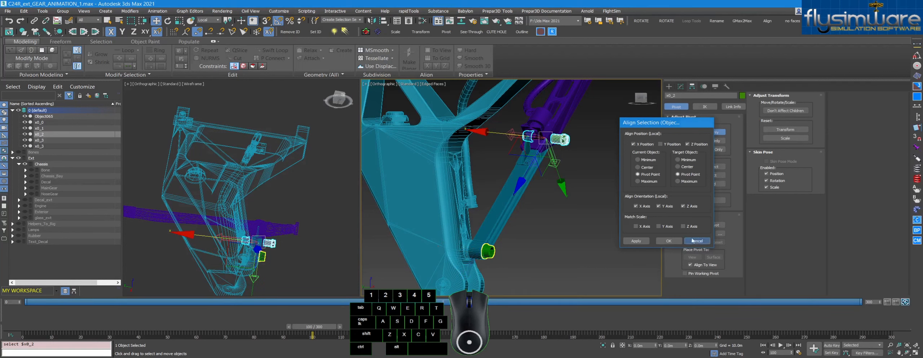
Align the elbow pin's pivot to the lower arm's pivot point in X position only, with X, Y and Z orientation.
click(372, 21)
click(506, 219)
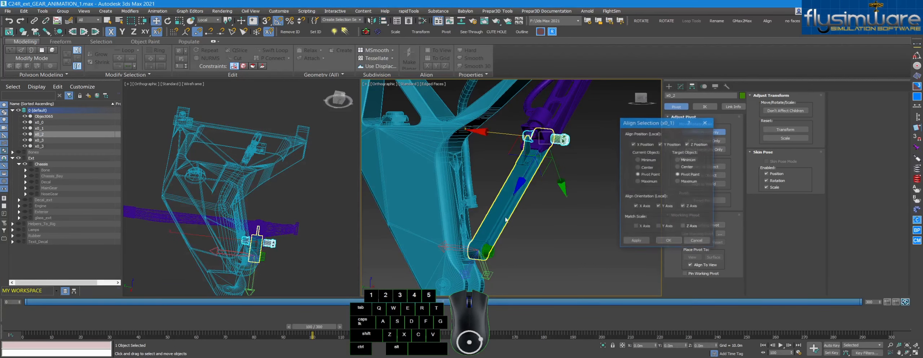
click(660, 144)
click(687, 143)
click(634, 144)
click(665, 144)
click(665, 143)
click(637, 144)
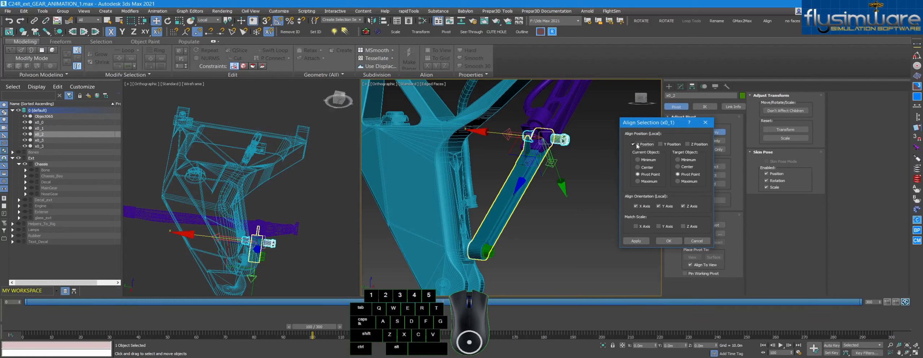
click(634, 144)
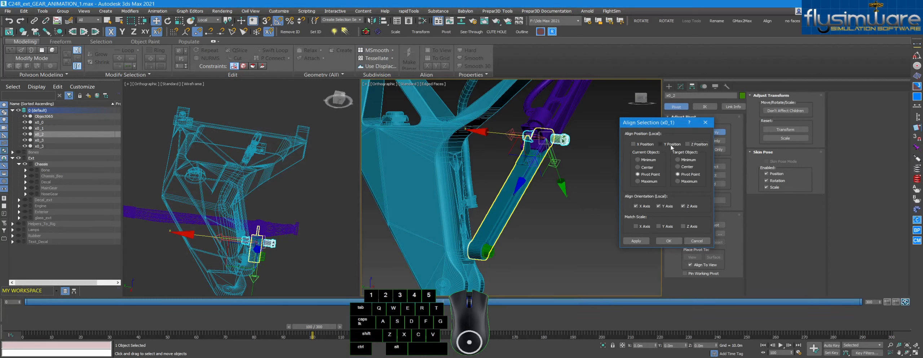
click(671, 144)
click(669, 241)
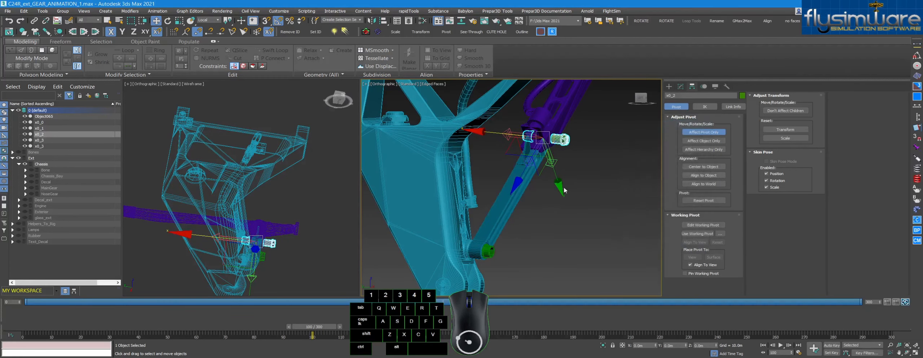
Align the purple frame's pivot to the green elbow pin's pivot point in X position only, with X, Y and Z orientation.
key(z)
click(269, 243)
key(z)
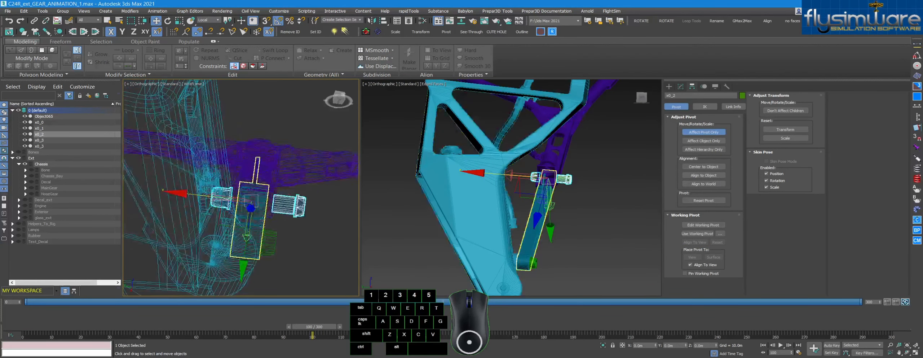
alt+middle_drag(534, 202, 545, 219)
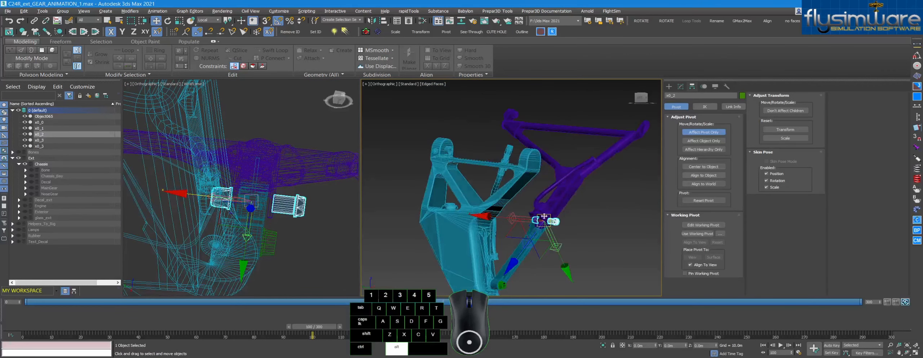
click(650, 122)
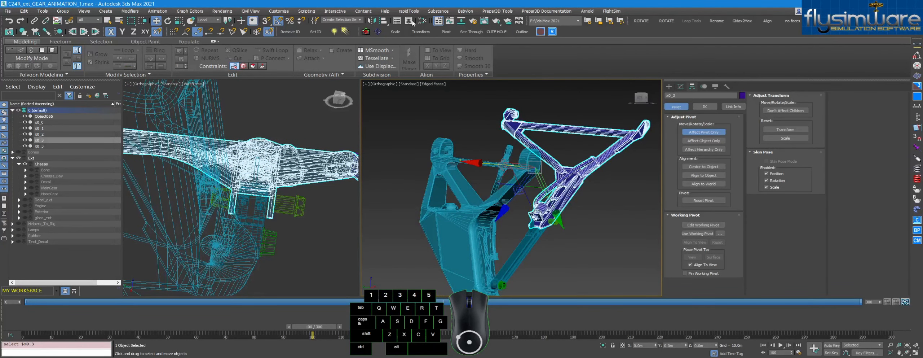
click(383, 20)
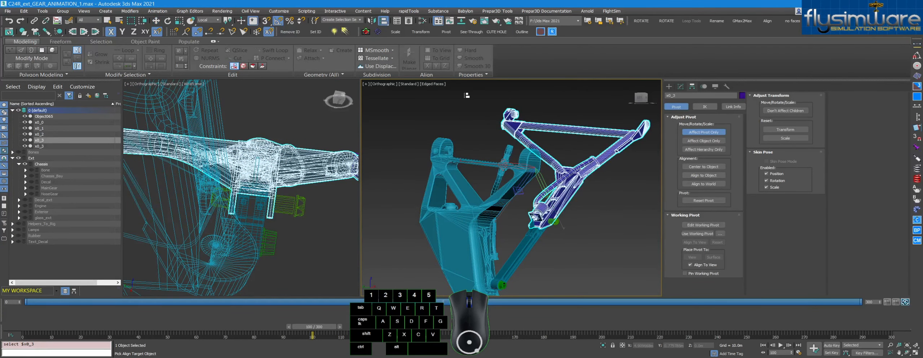
click(558, 223)
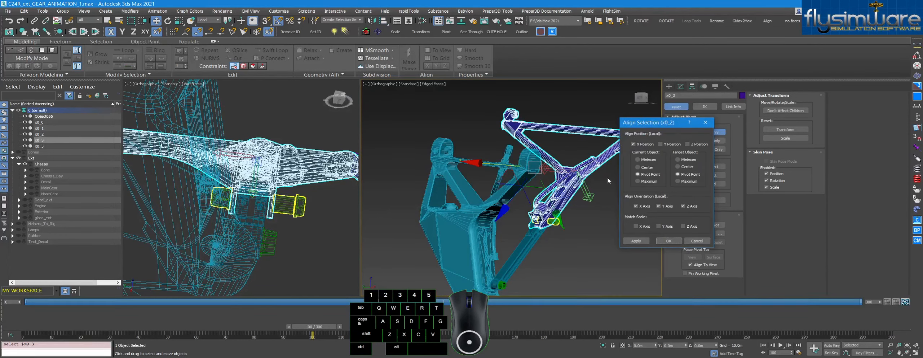
click(666, 240)
Try aligning the purple frame's pivot to the small upper pin in X position only, with X, Y and Z orientation, and select that pin.
alt+middle_drag(603, 183, 591, 155)
scroll(563, 162, up, 5)
click(383, 21)
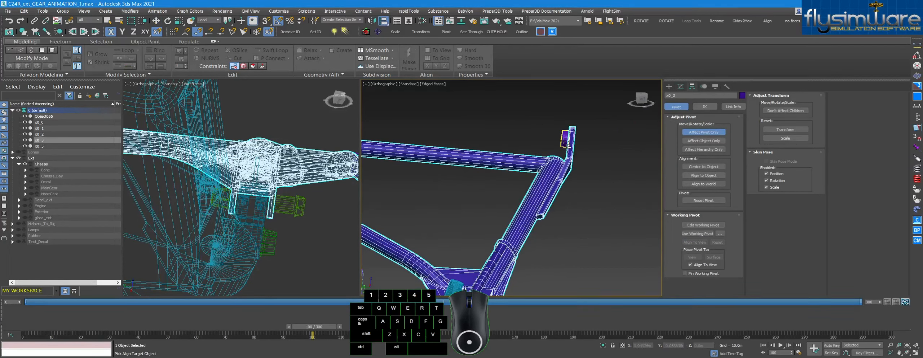
click(568, 146)
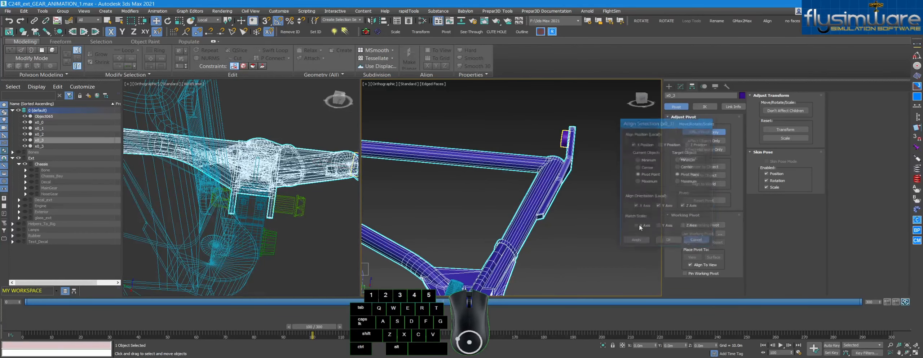
click(669, 240)
key(q)
click(566, 139)
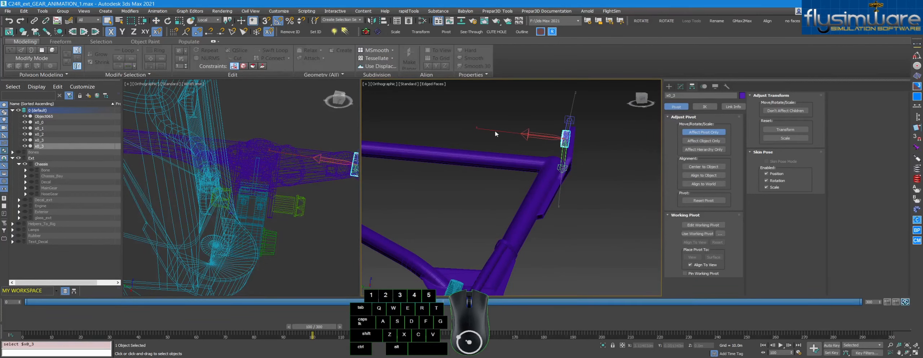
Align the purple frame's pivot to the small upper pin's pivot point in X, Y and Z position, with X, Y and Z orientation.
click(513, 156)
key(alt+a)
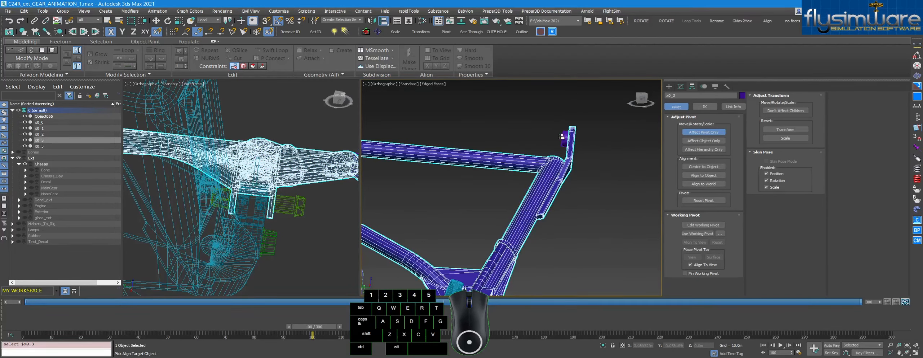
click(565, 139)
click(668, 144)
click(695, 145)
click(669, 240)
Align the purple frame's pivot back to the green elbow pin's pivot point in X position only, with X, Y and Z orientation.
alt+middle_drag(613, 202, 554, 140)
key(alt+a)
click(510, 258)
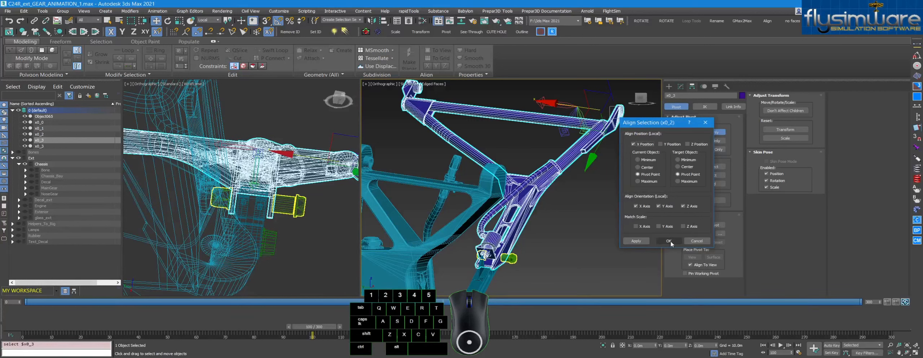
click(669, 241)
alt+middle_drag(593, 187, 589, 168)
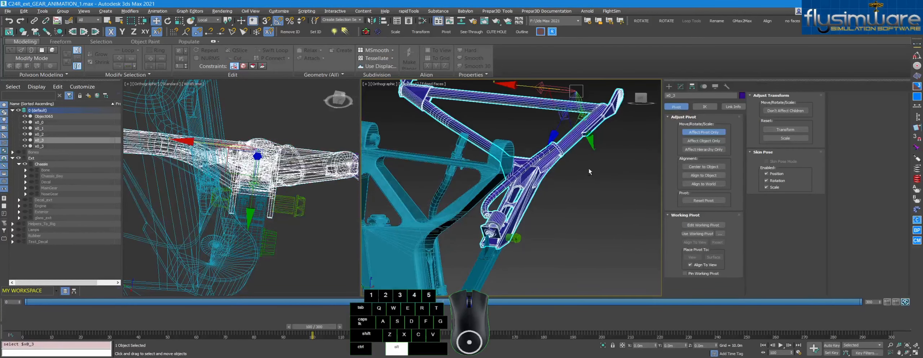
alt+middle_drag(588, 206, 569, 219)
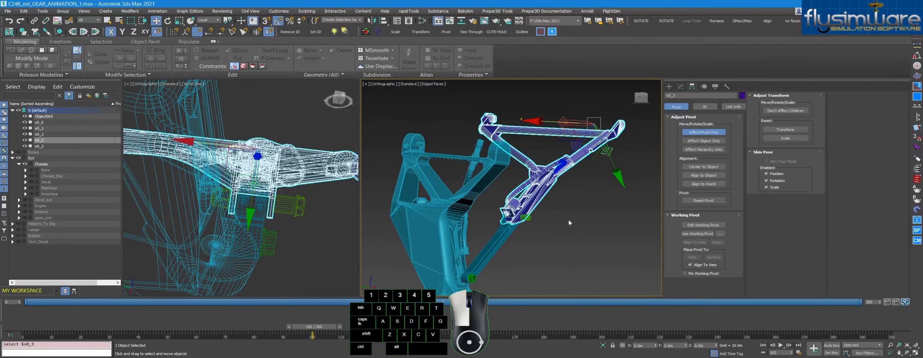
Link the lower arm to the purple frame as its parent.
key(q)
alt+middle_drag(568, 191, 478, 140)
click(583, 209)
click(35, 21)
alt+middle_drag(473, 213, 482, 217)
drag(482, 218, 537, 156)
key(q)
alt+middle_drag(564, 187, 565, 182)
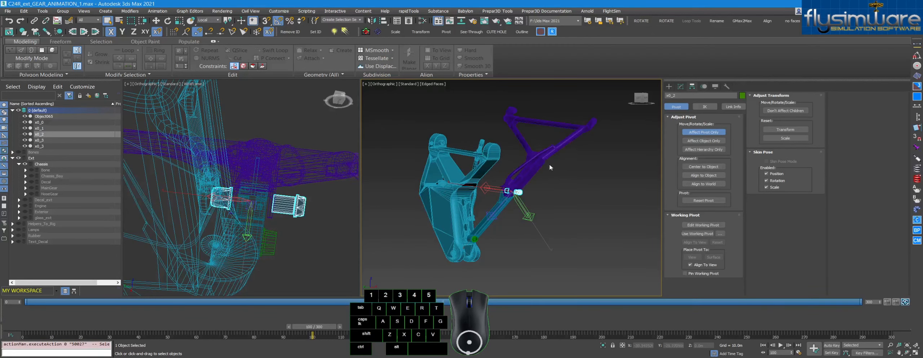
Create an IK Limb Solver chain starting at the purple frame and ending at the lower arm.
click(668, 86)
click(603, 155)
alt+middle_drag(603, 154, 574, 145)
scroll(477, 225, up, 2)
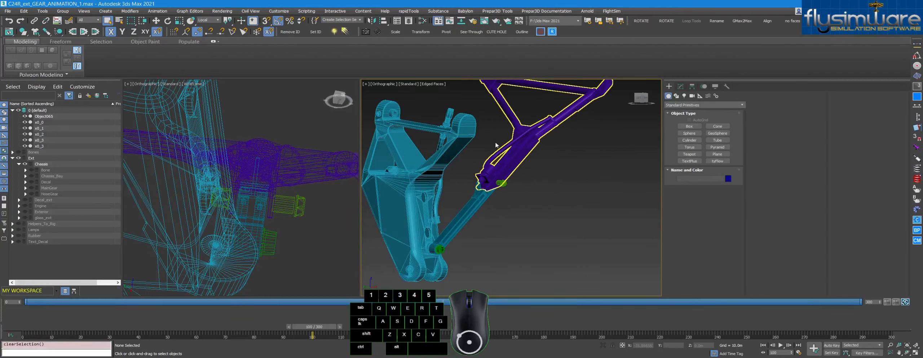
click(538, 141)
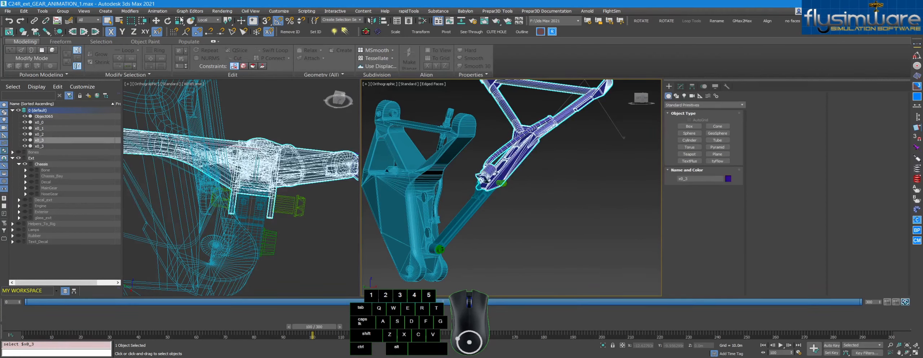
click(158, 11)
mouse_move(170, 48)
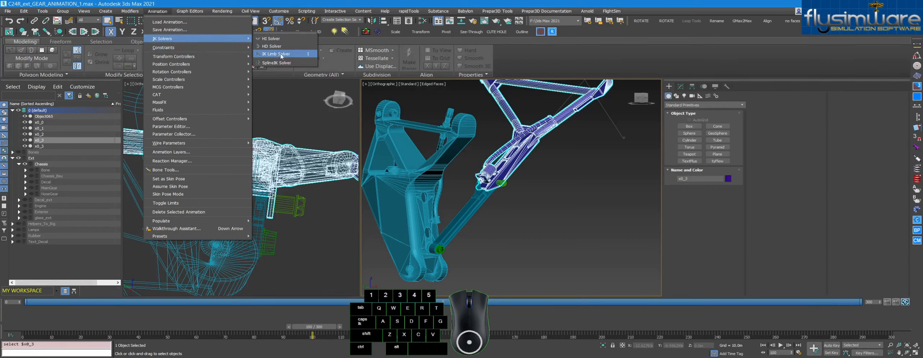
click(281, 54)
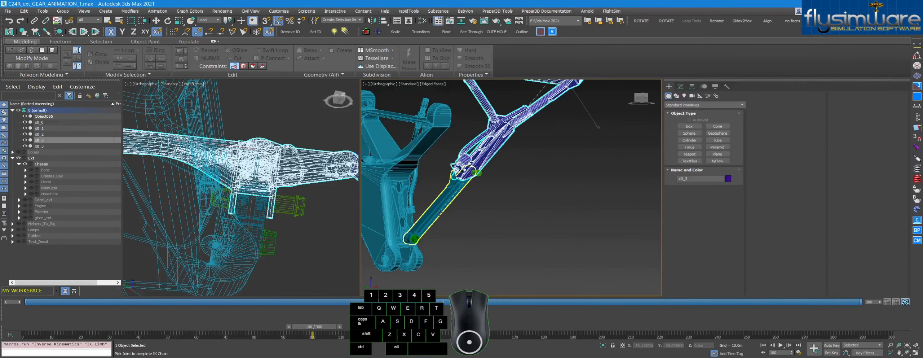
click(447, 215)
Align the IK chain to the lower arm's pivot point in X position only, with X, Y and Z orientation.
alt+middle_drag(472, 214, 530, 173)
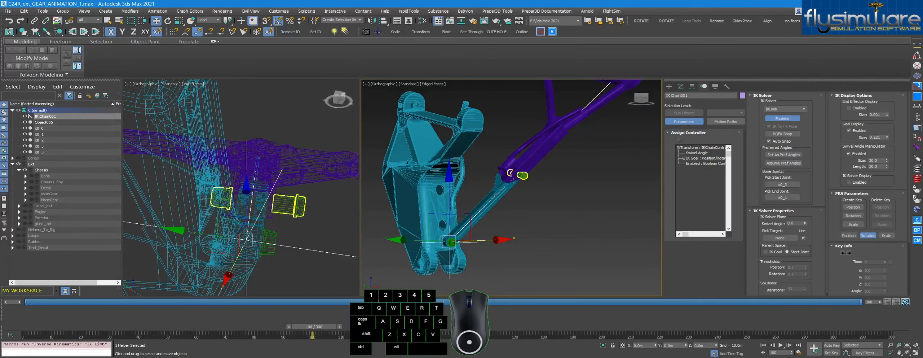
scroll(527, 178, up, 3)
scroll(500, 204, down, 2)
alt+middle_drag(500, 204, 429, 226)
click(472, 236)
click(452, 229)
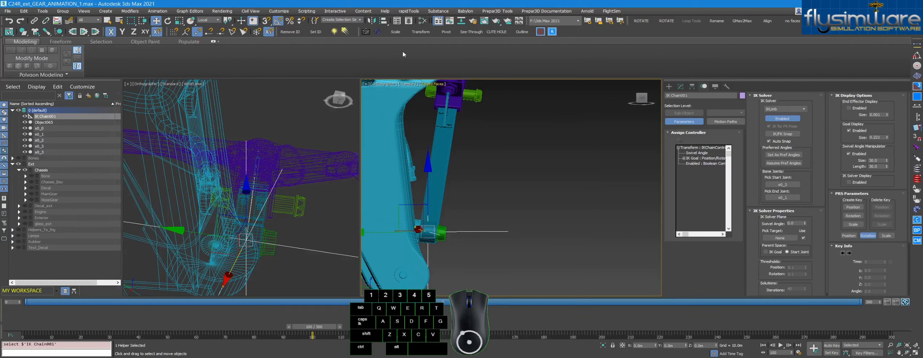
click(384, 20)
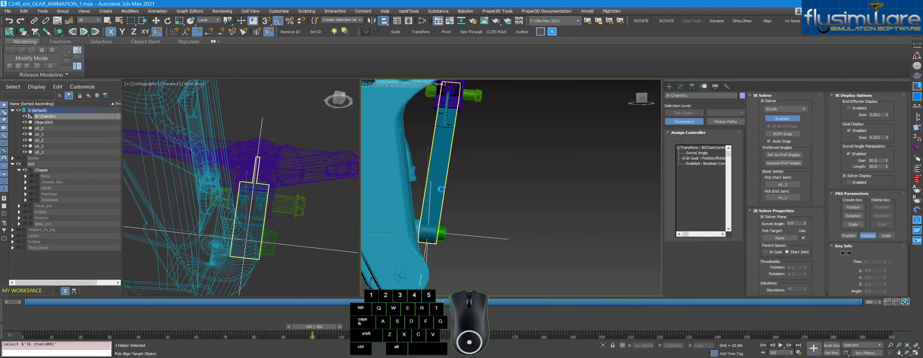
click(441, 213)
click(669, 240)
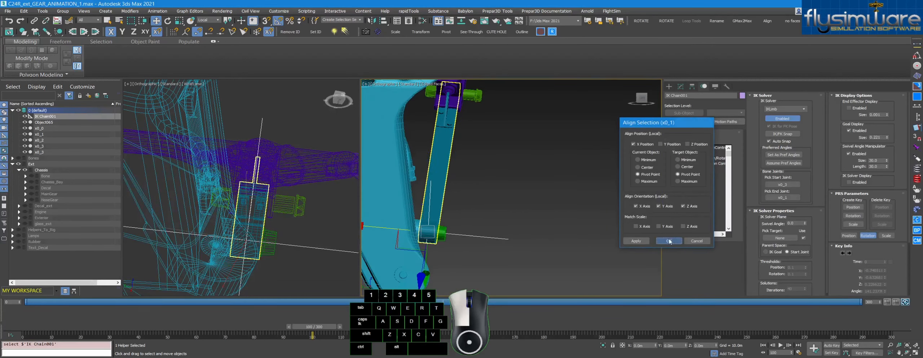
Try moving the IK chain goal to test how the linkage bends, and undo the test moves.
alt+middle_drag(498, 214, 444, 253)
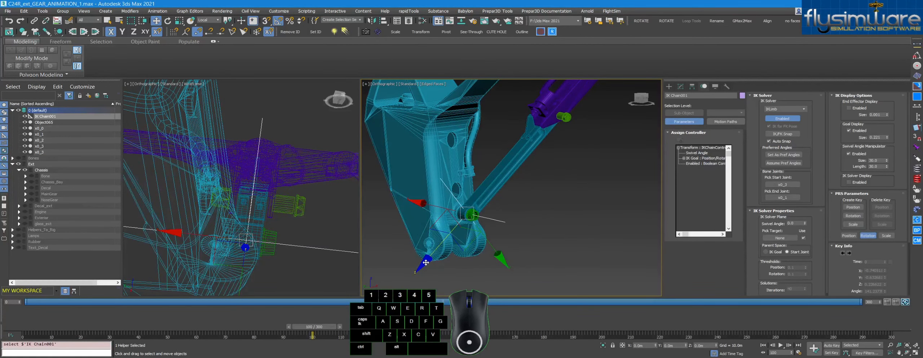
drag(426, 262, 481, 241)
key(ctrl+z)
mouse_move(459, 269)
mouse_down()
mouse_move(480, 252)
mouse_move(459, 266)
mouse_up()
key(ctrl+z)
Deactivate the Y and Z axes of the purple frame's rotational joint in its IK settings.
click(39, 145)
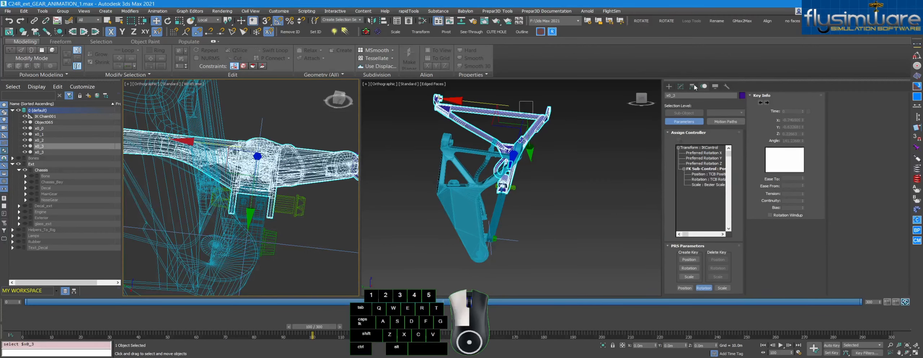
click(692, 86)
click(705, 107)
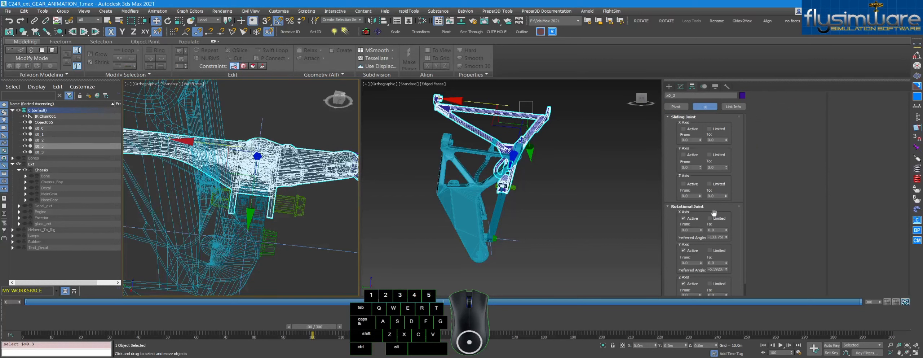
click(683, 251)
click(684, 283)
Try moving the IK chain goal again with the restricted frame joint, and restore its position.
key(ctrl+z)
alt+middle_drag(480, 267, 461, 276)
drag(460, 277, 438, 267)
alt+middle_drag(481, 259, 524, 235)
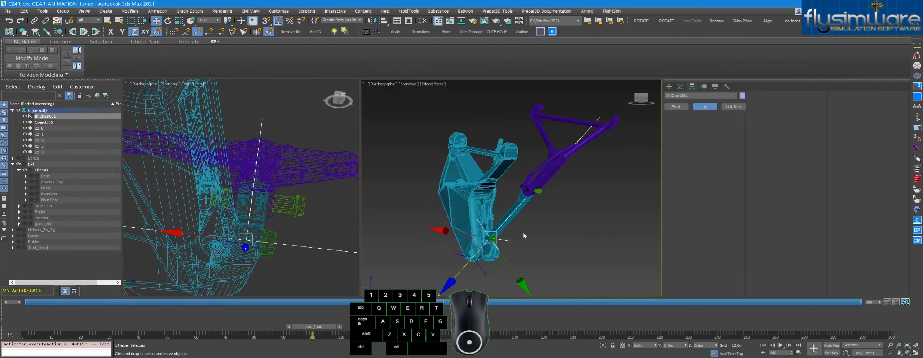
Link the IK chain to the large teal gear strut as its parent.
click(34, 20)
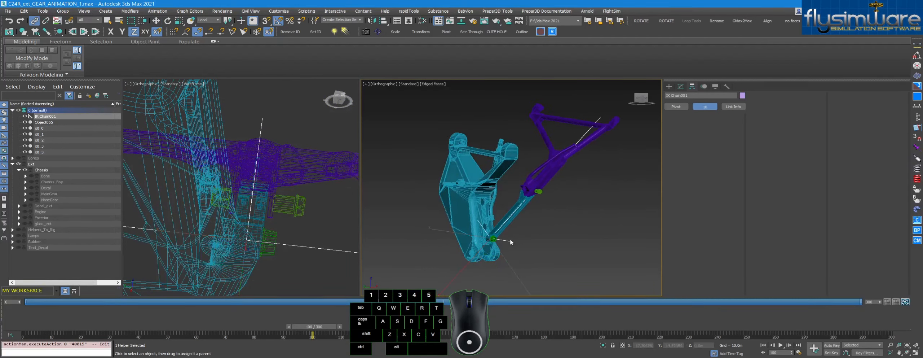
scroll(510, 242, up, 3)
drag(510, 243, 448, 214)
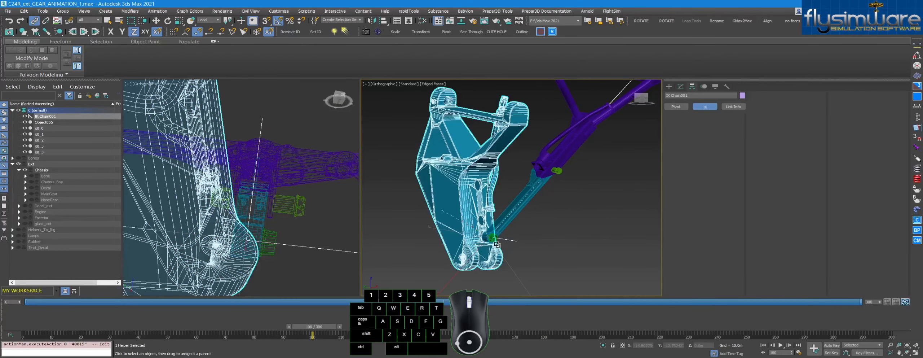
scroll(490, 238, down, 3)
key(q)
Scrub the timeline back to the start and return to frame 100 to check the linkage's motion.
drag(323, 329, 38, 329)
scroll(226, 279, down, 3)
middle_drag(476, 231, 449, 247)
drag(54, 326, 326, 319)
middle_drag(466, 232, 520, 231)
Select the purple frame and show its motion path settings.
click(541, 170)
click(704, 86)
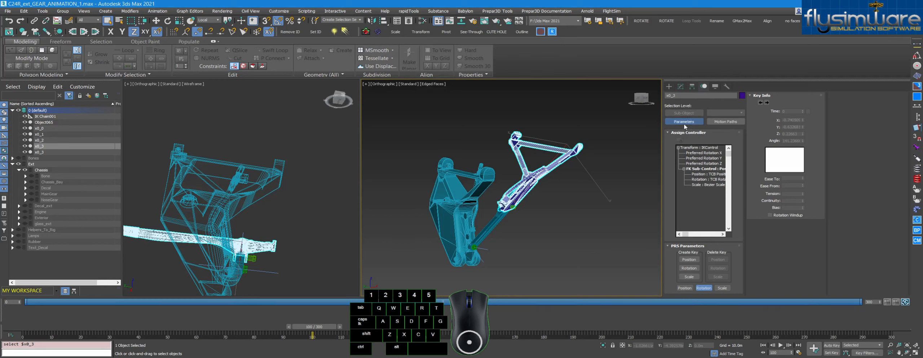
click(722, 122)
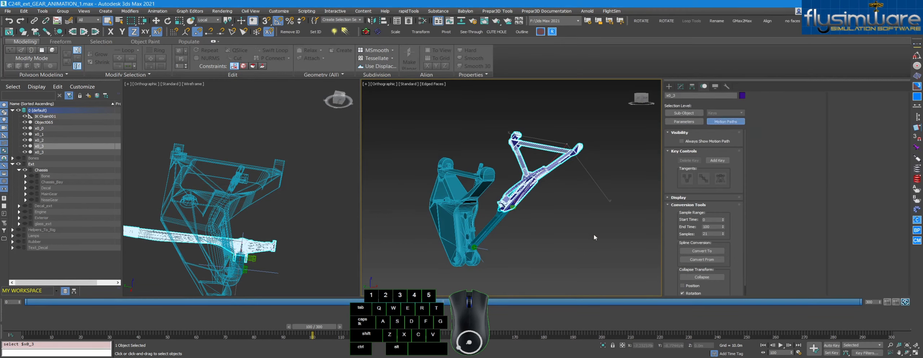
Inspect the lower arm, the IK chain and the green elbow pin up close by selecting each one.
click(536, 218)
scroll(522, 222, up, 3)
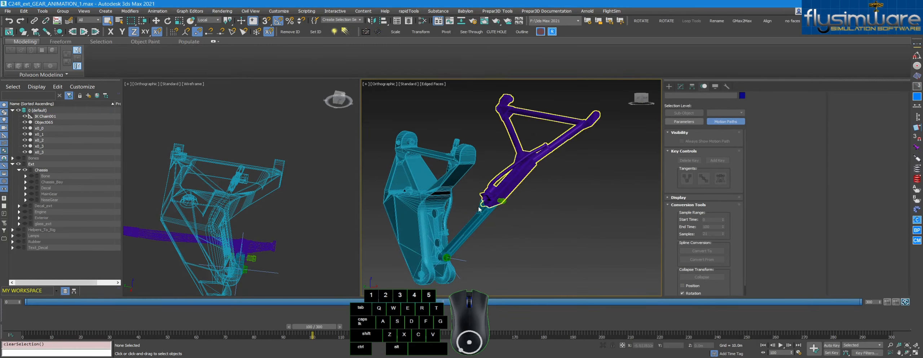
scroll(481, 240, up, 2)
click(470, 221)
scroll(454, 234, down, 2)
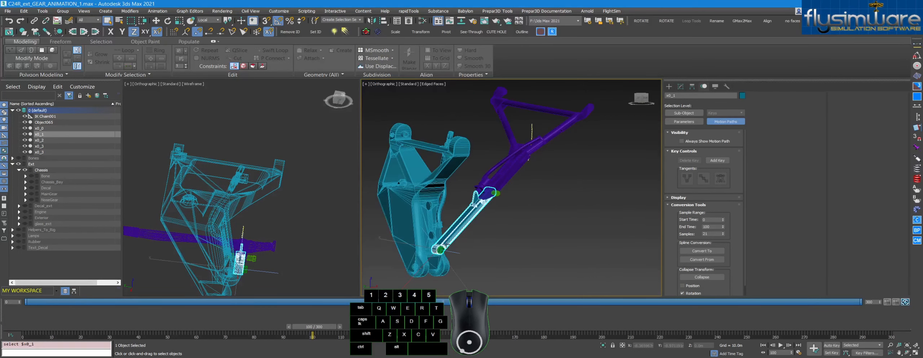
scroll(446, 245, up, 2)
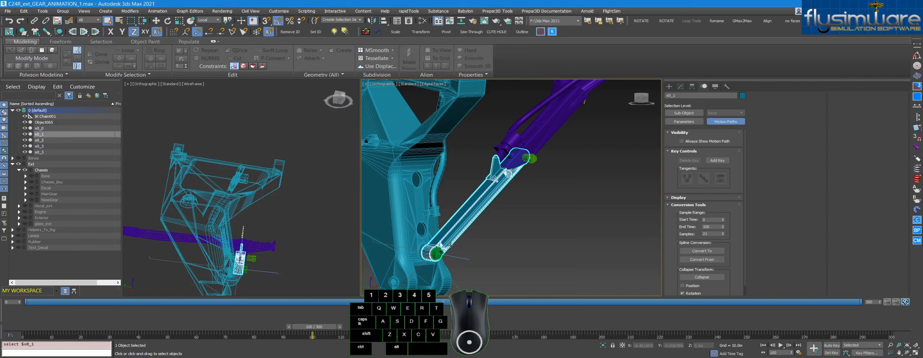
click(453, 256)
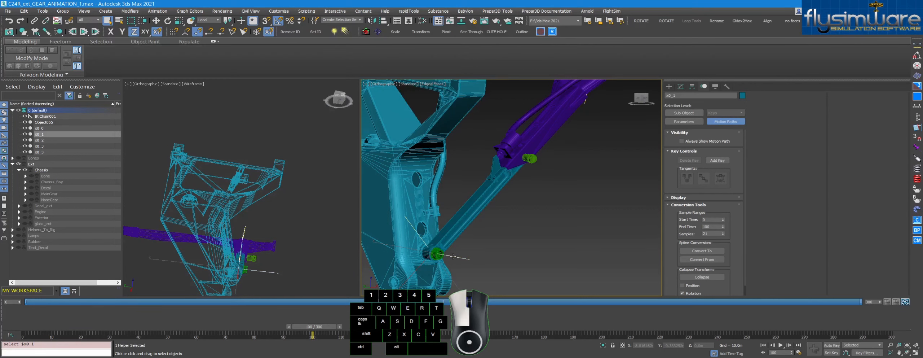
middle_drag(470, 231, 436, 254)
click(504, 178)
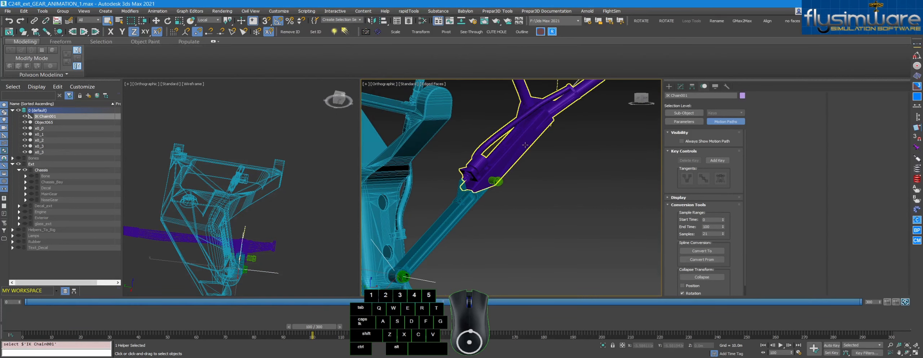
click(498, 181)
alt+middle_drag(500, 182, 477, 217)
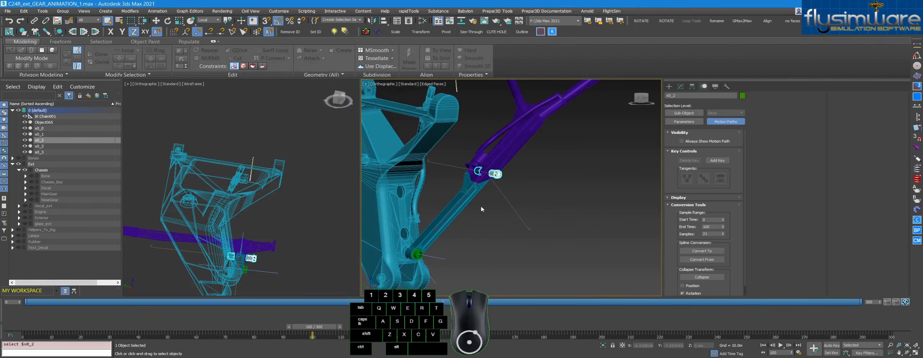
Select the purple frame together with the green elbow pin.
click(458, 215)
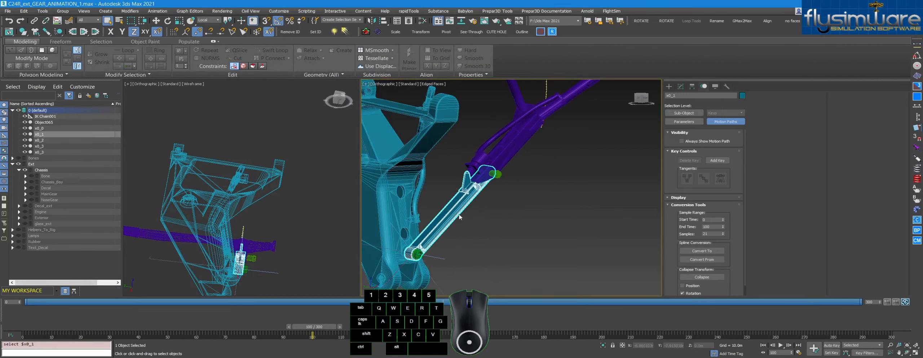
mouse_move(534, 208)
middle_down()
mouse_move(503, 204)
mouse_move(521, 204)
middle_up()
ctrl+click(502, 157)
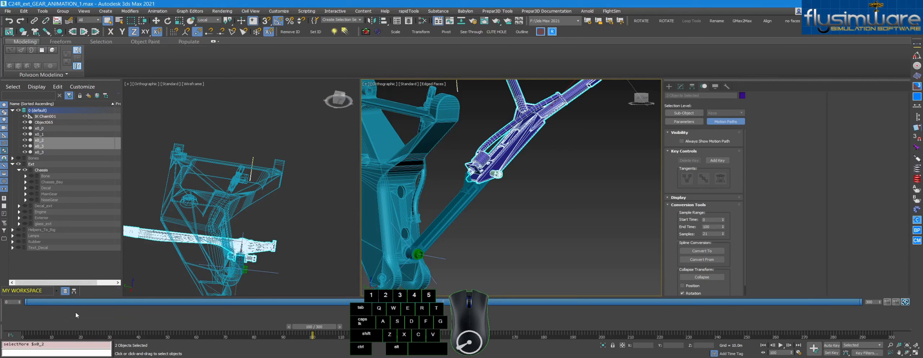
click(707, 218)
double_click(709, 227)
key(z)
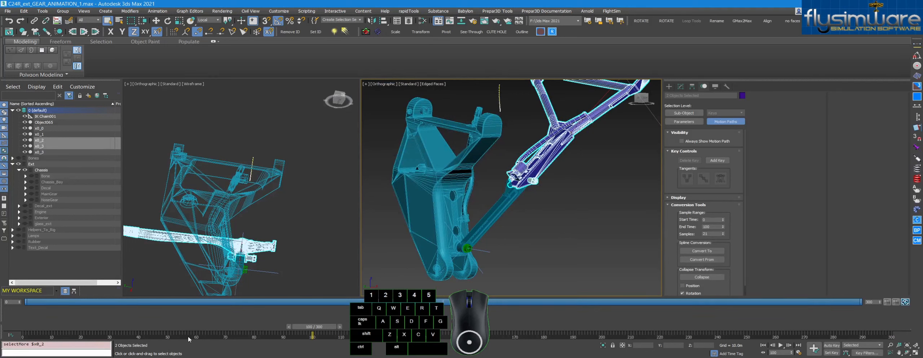
scroll(513, 235, up, 3)
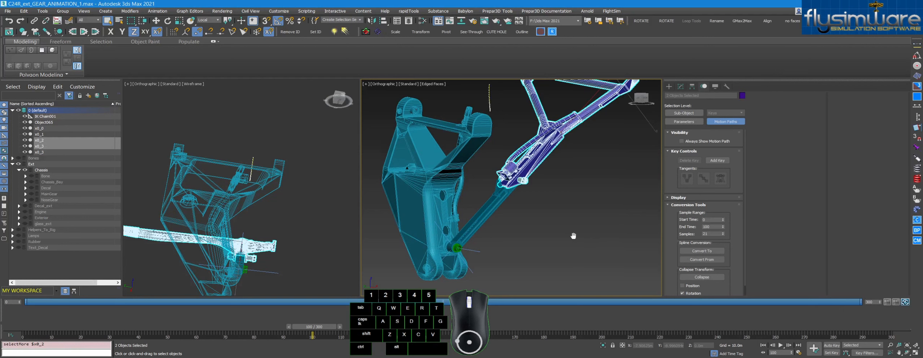
scroll(514, 220, up, 2)
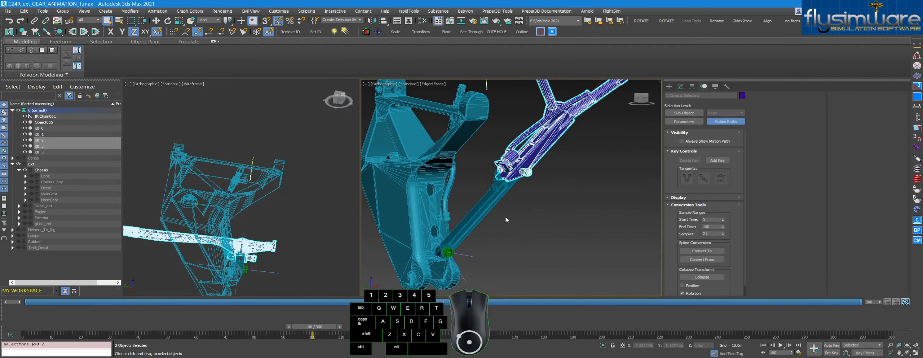
Inspect the purple frame and the green elbow pin by selecting each one.
middle_drag(492, 228, 524, 223)
scroll(684, 290, down, 1)
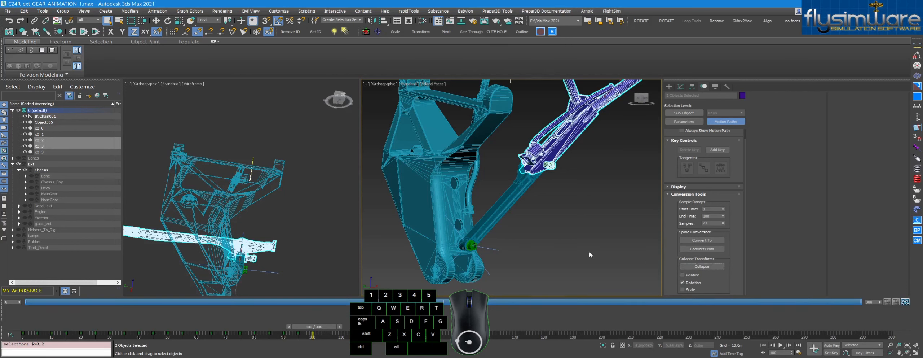
click(558, 227)
click(570, 134)
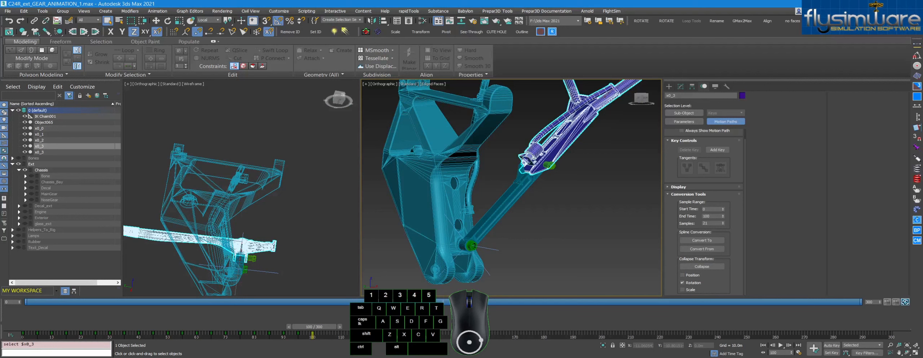
click(570, 231)
click(479, 247)
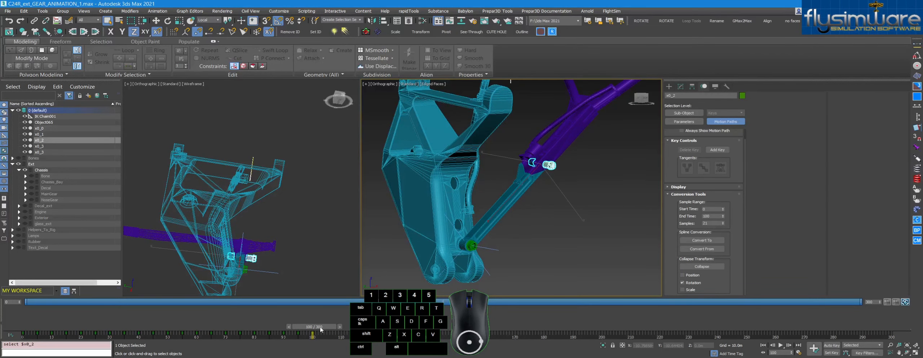
Select the IK chain at the lower arm's pivot and delete it from the linkage.
click(501, 244)
click(495, 249)
key(Delete)
Select the large teal gear strut and collapse its transform to rotation keys over frames 0 to 100 with 21 samples.
mouse_move(324, 330)
mouse_down()
mouse_move(152, 329)
mouse_move(87, 344)
mouse_move(429, 327)
mouse_move(304, 315)
mouse_move(344, 325)
mouse_move(324, 322)
mouse_up()
key(q)
click(420, 210)
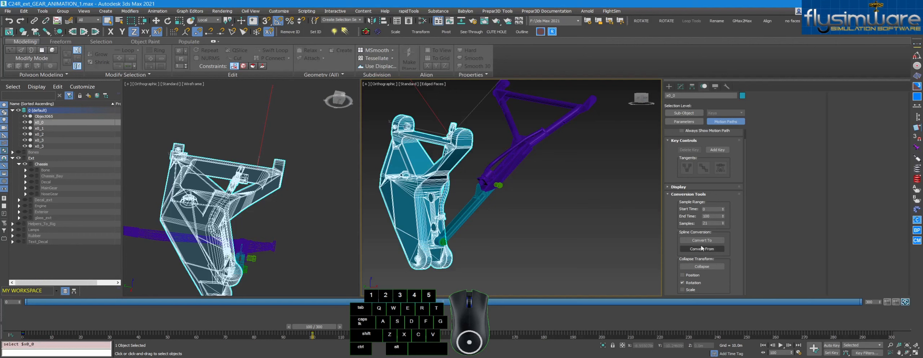
click(702, 266)
Delete the gear strut's position and scale keys at frame 100 and at frame 0.
click(684, 122)
click(718, 259)
click(718, 276)
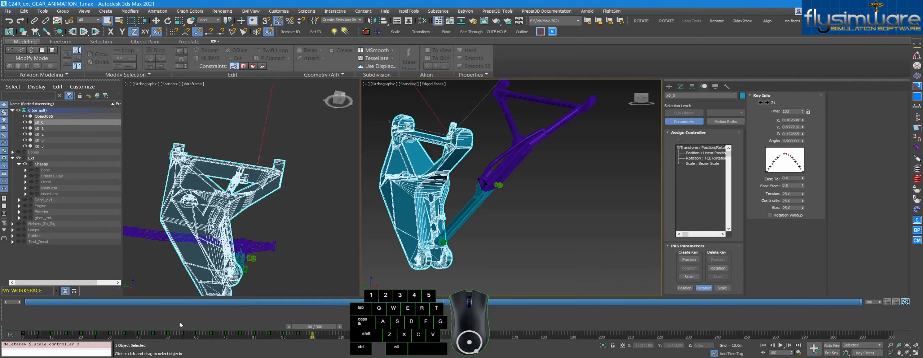
drag(316, 326, 25, 325)
click(718, 259)
click(717, 277)
Move the timeline back to frame 100 and clear the selection.
drag(32, 326, 313, 327)
click(477, 248)
scroll(539, 229, down, 3)
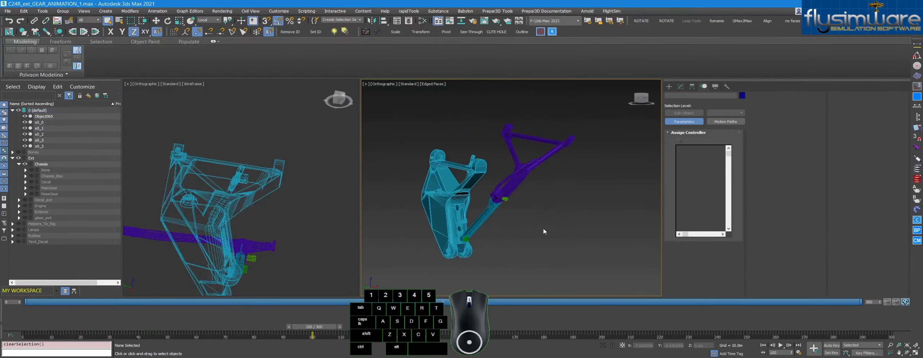
middle_drag(501, 234, 530, 228)
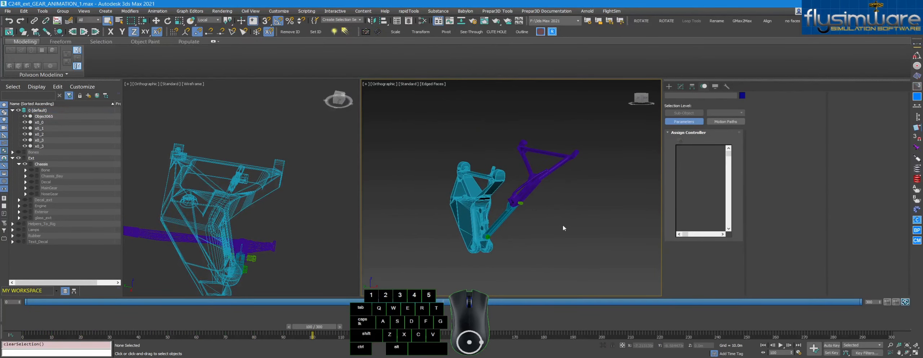